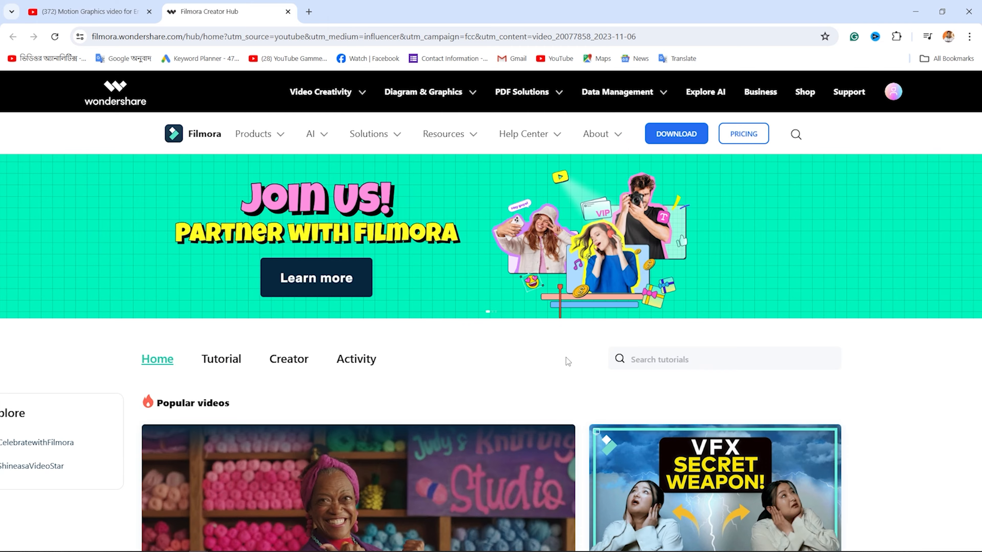
Open the Tutorial section of the Filmora Creator Hub and examine the available tutorial videos
scroll(566, 358, "down", 4)
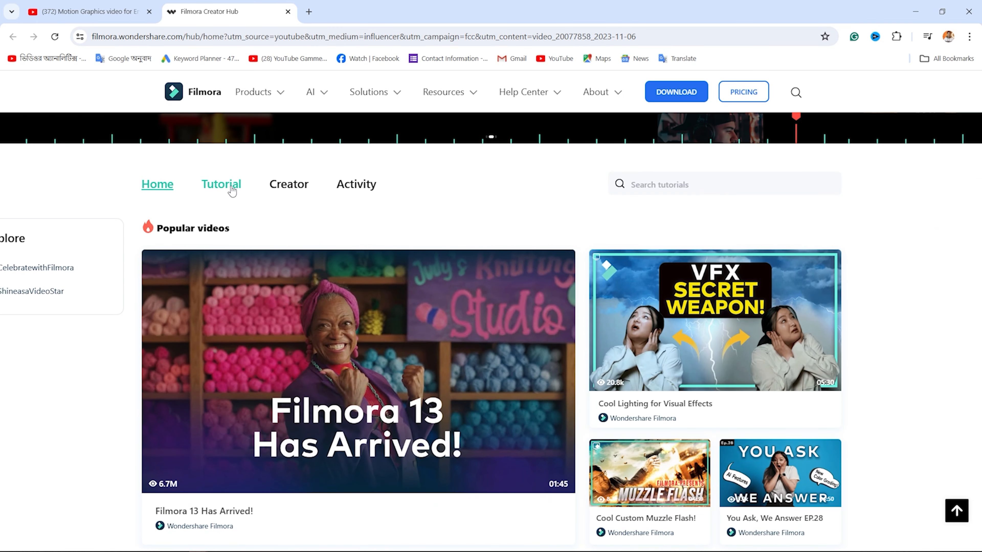
left_click(229, 188)
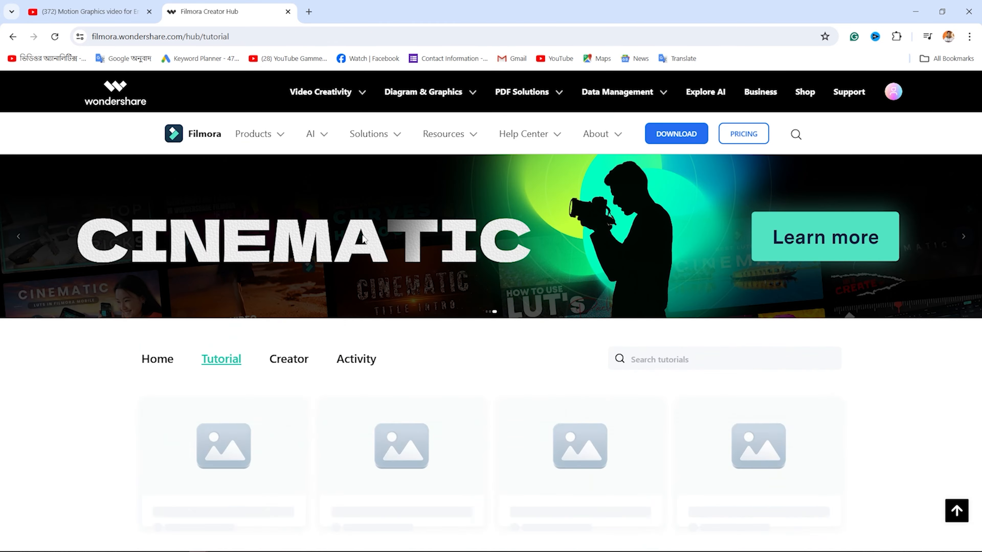
scroll(451, 292, "down", 3)
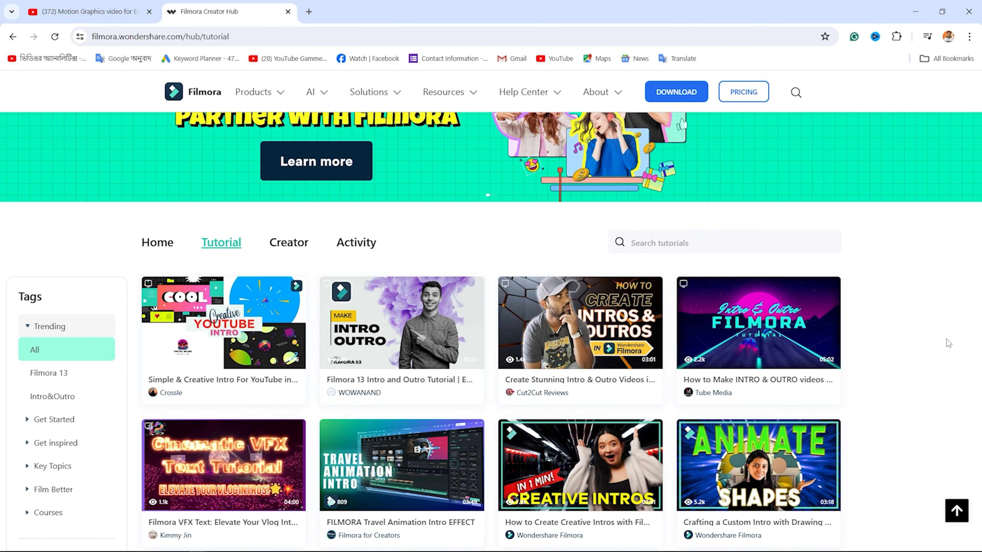
scroll(946, 340, "down", 3)
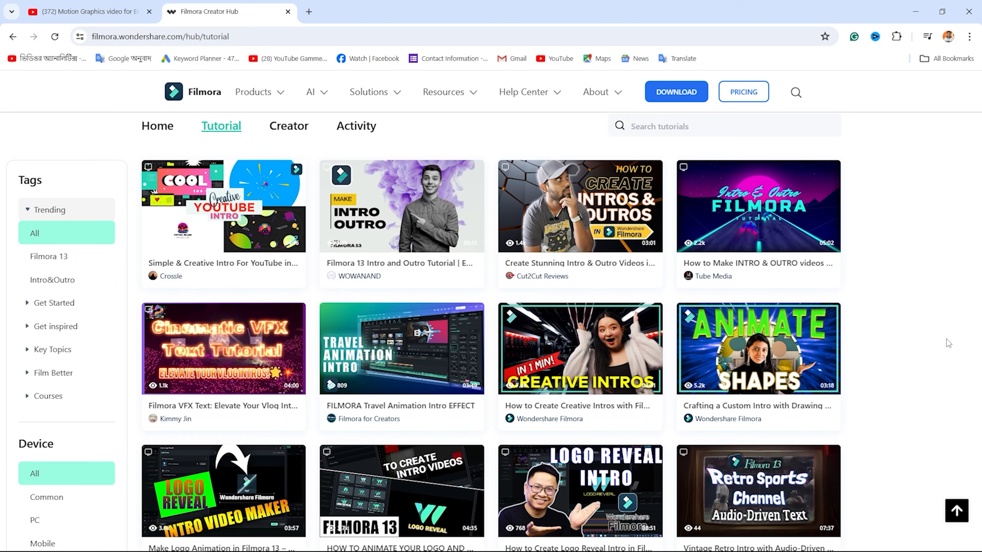
scroll(947, 339, "down", 7)
scroll(946, 339, "down", 7)
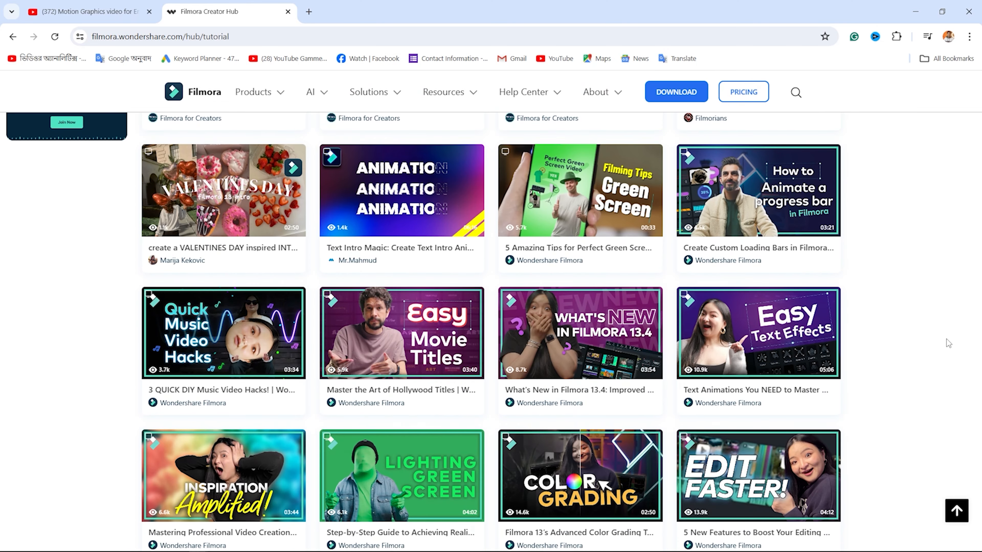
scroll(946, 340, "down", 8)
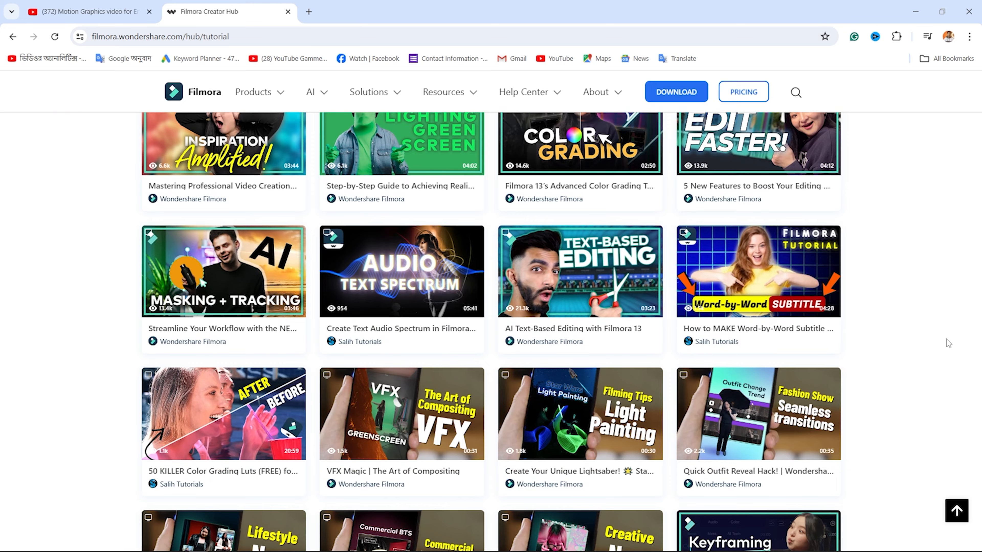
scroll(947, 340, "down", 7)
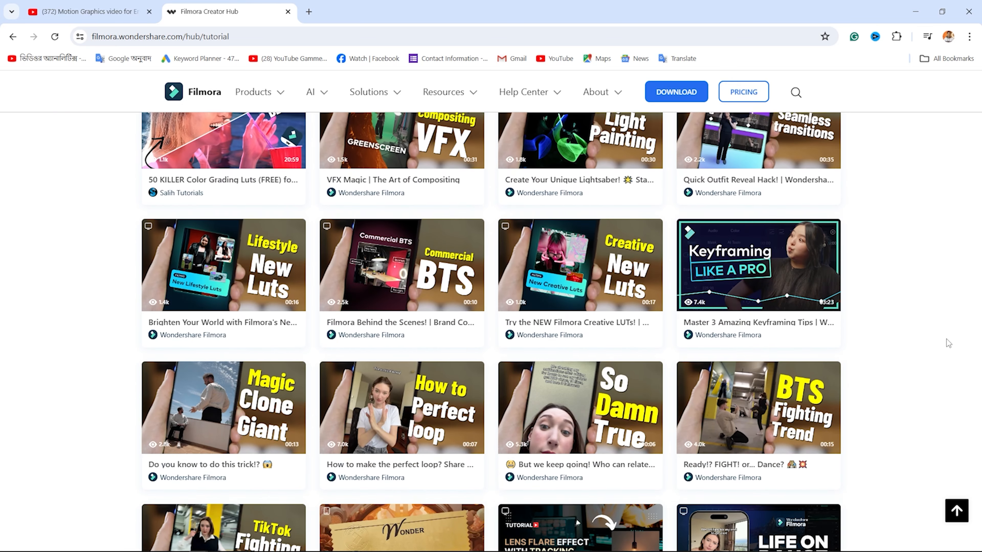
scroll(947, 339, "down", 8)
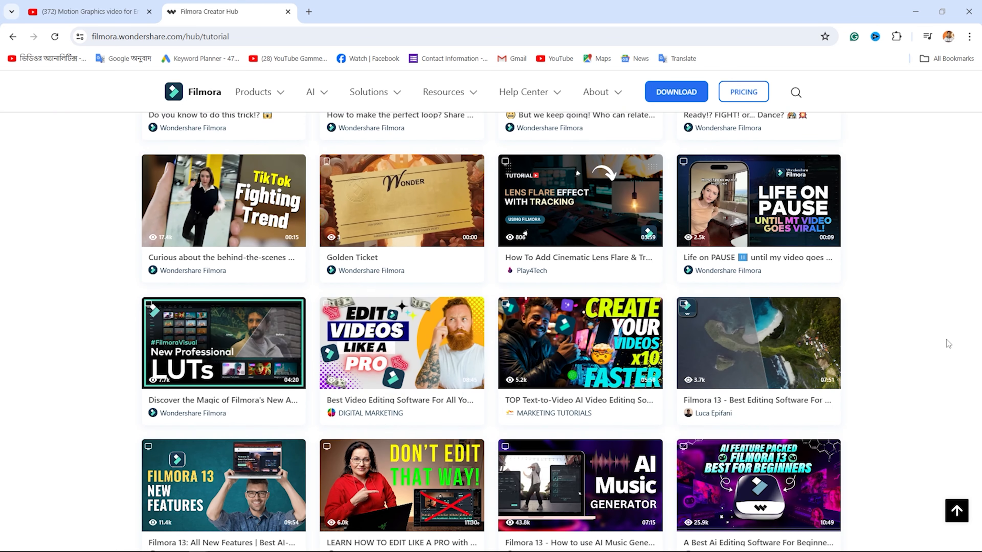
scroll(947, 340, "down", 7)
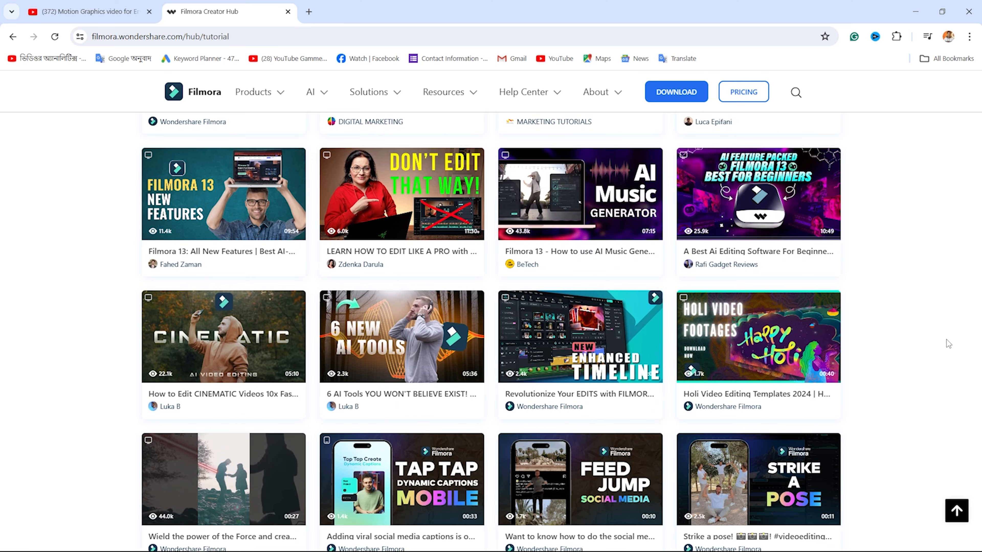
scroll(947, 340, "down", 8)
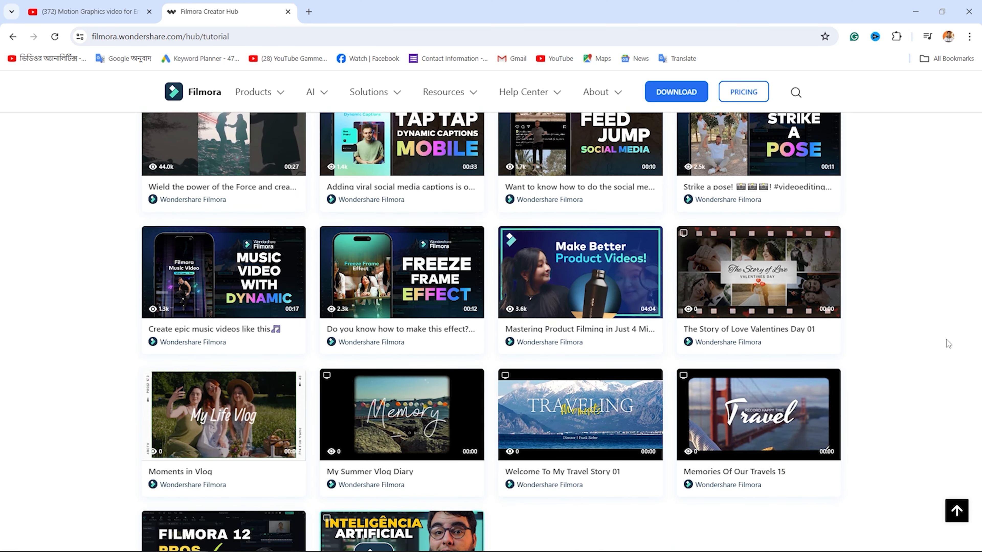
scroll(946, 339, "down", 7)
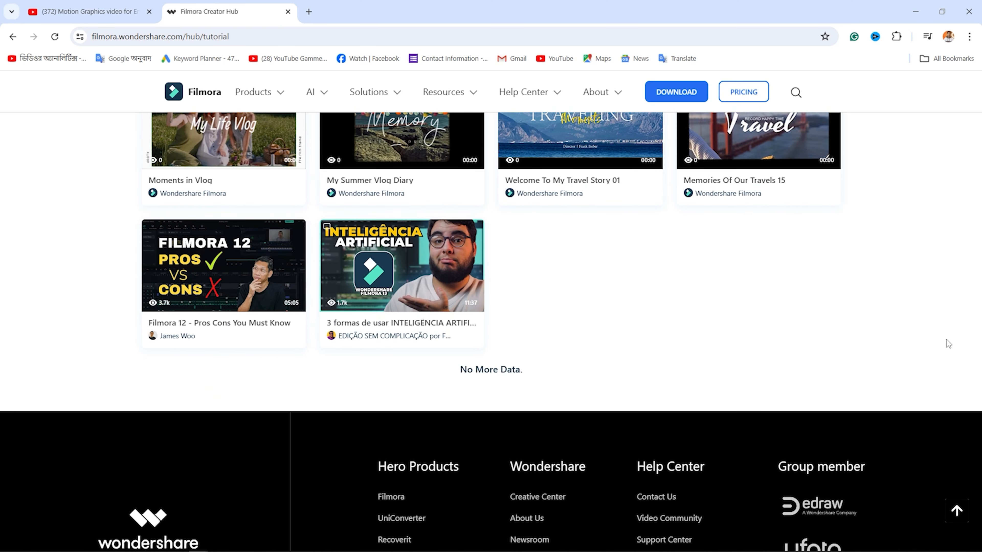
scroll(947, 340, "up", 18)
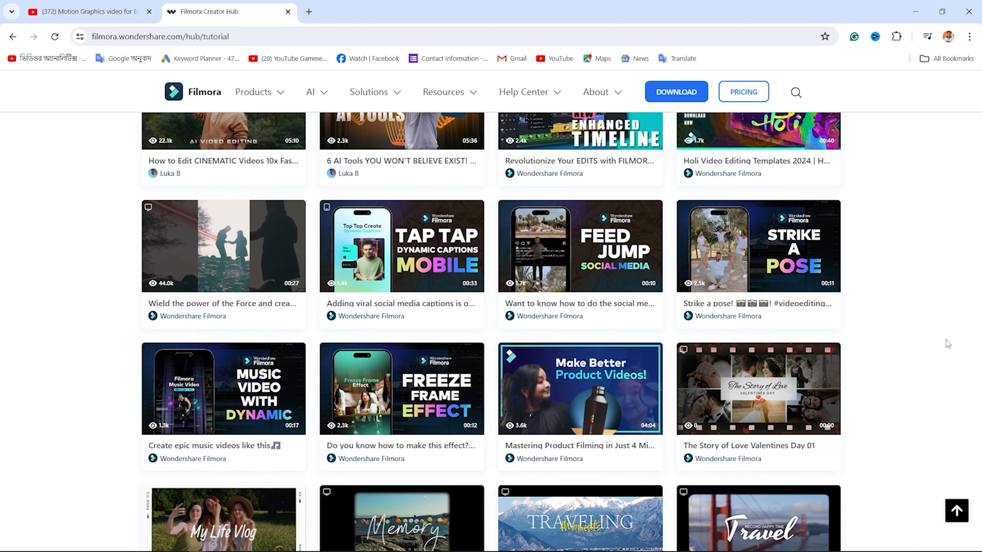
scroll(945, 339, "up", 18)
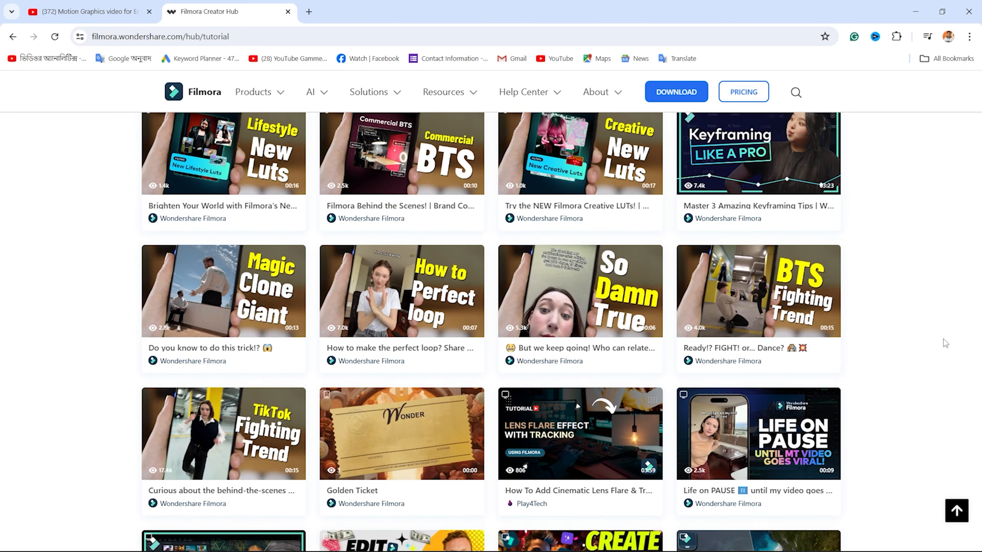
scroll(942, 340, "up", 18)
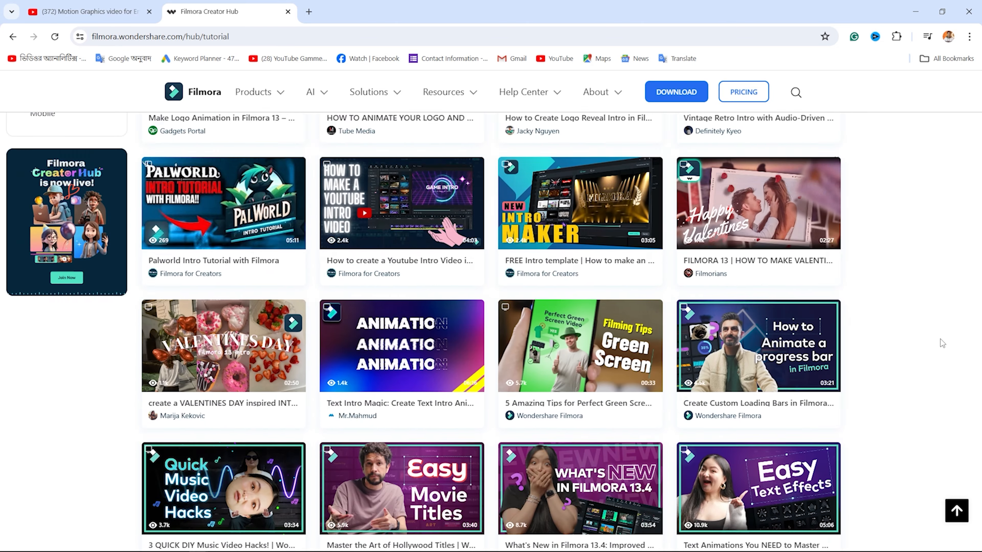
scroll(939, 341, "up", 10)
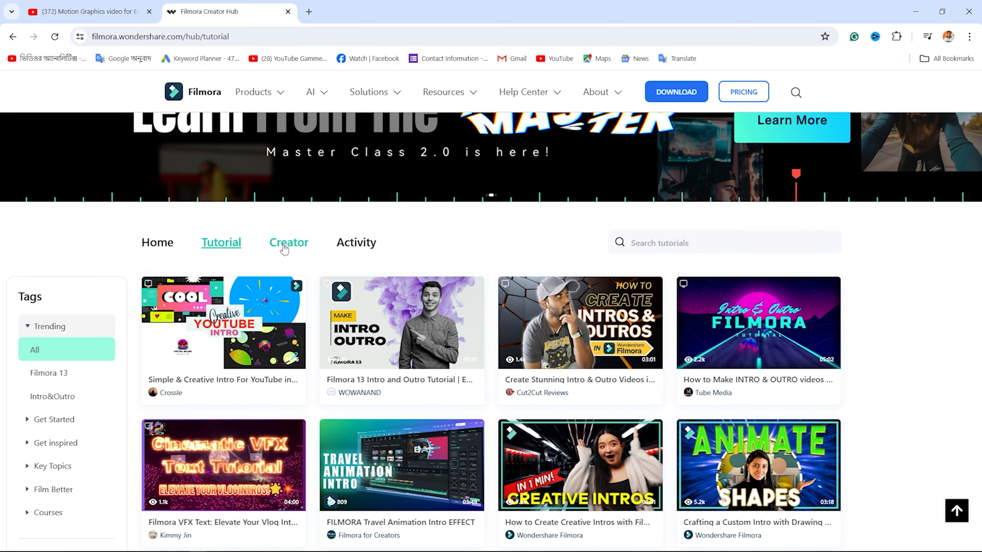
scroll(656, 370, "down", 20)
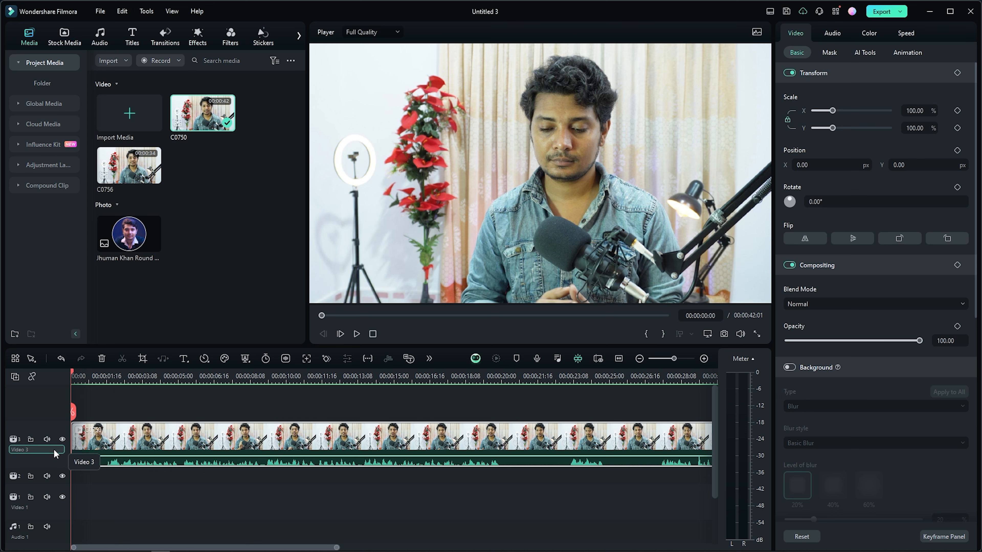
In Wondershare Filmora, preview the C0750 clip with the Video 3 track muted, and restore the track's sound
left_click(47, 439)
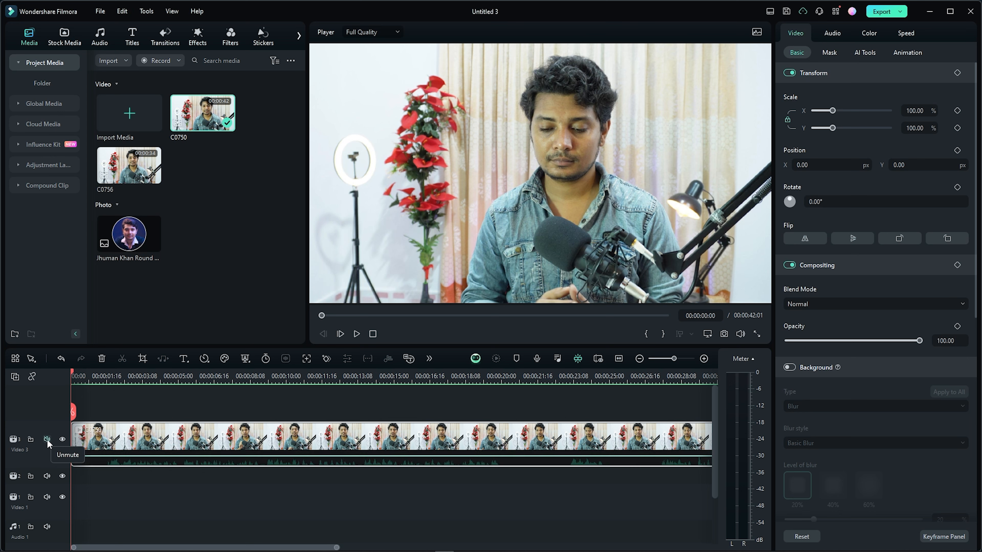
left_click(356, 333)
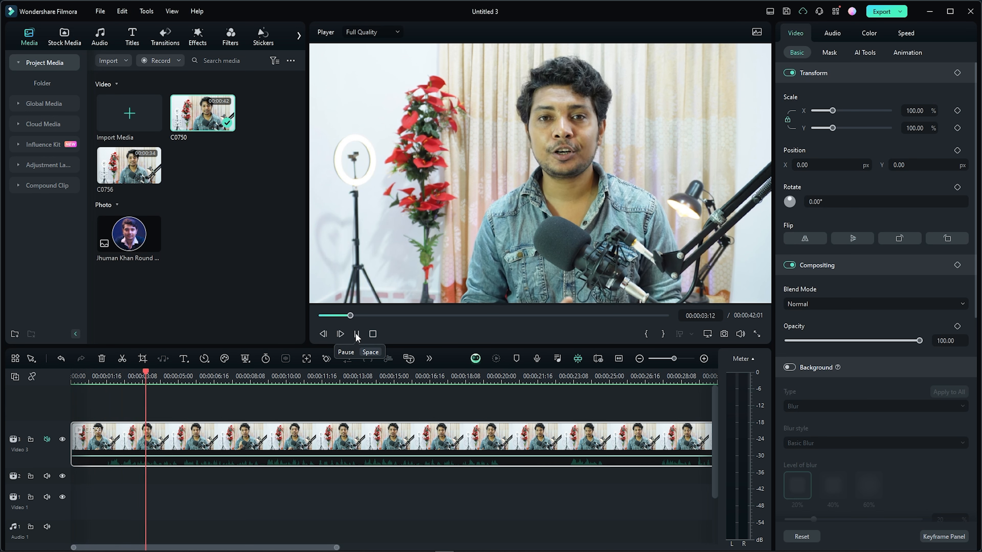
left_click(357, 335)
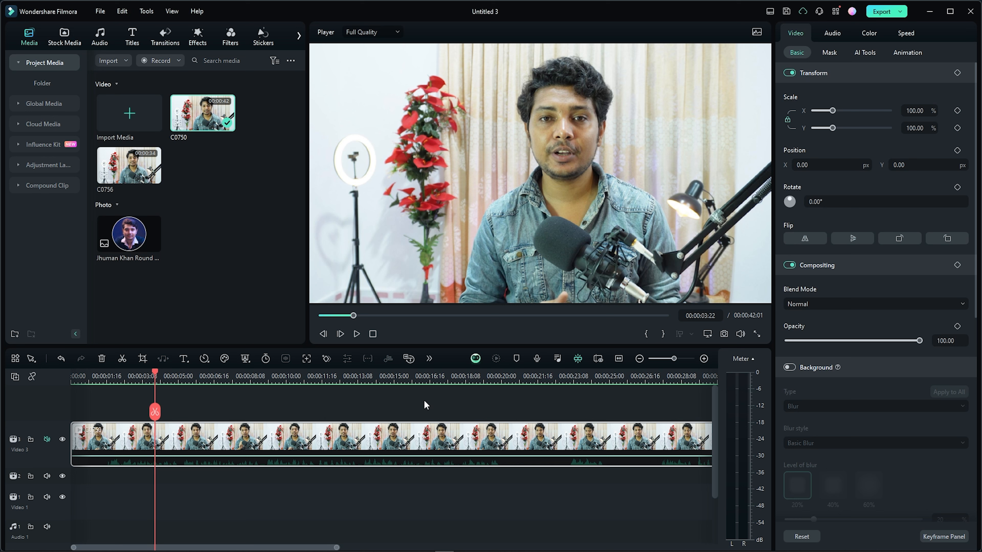
left_click(47, 440)
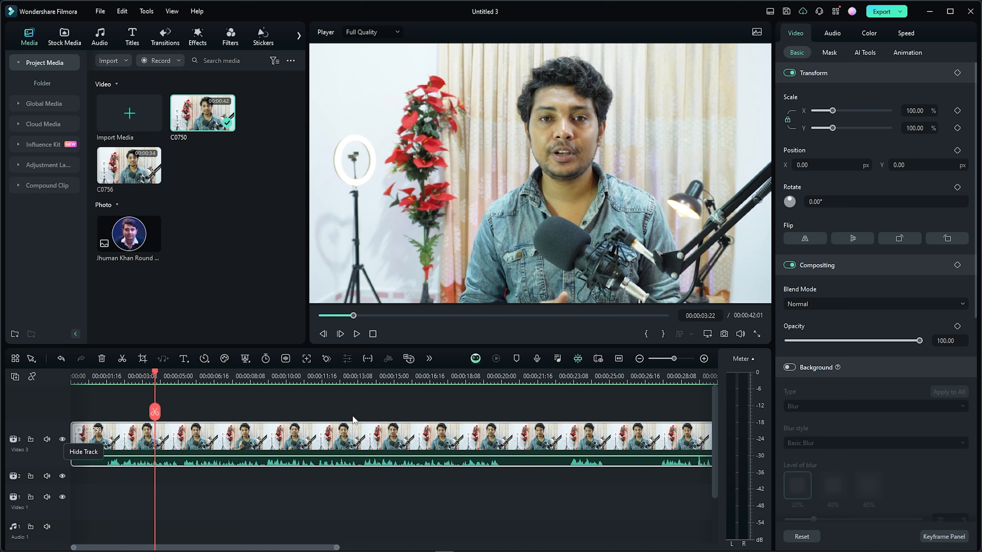
Move the playhead to 00:00:11:22 and examine the C0750 clip's audio adjustment, denoise and Voice Changer options
left_click(327, 379)
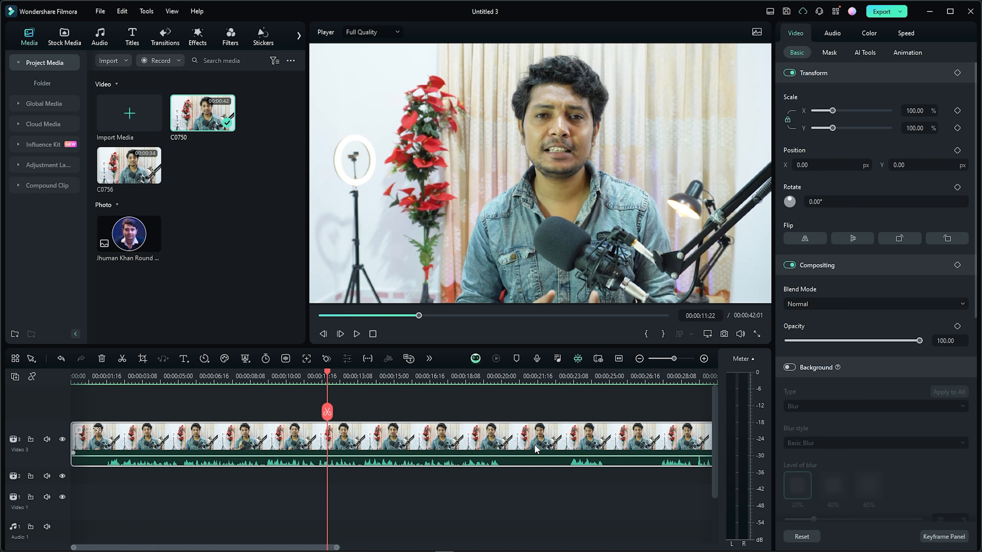
left_click(833, 34)
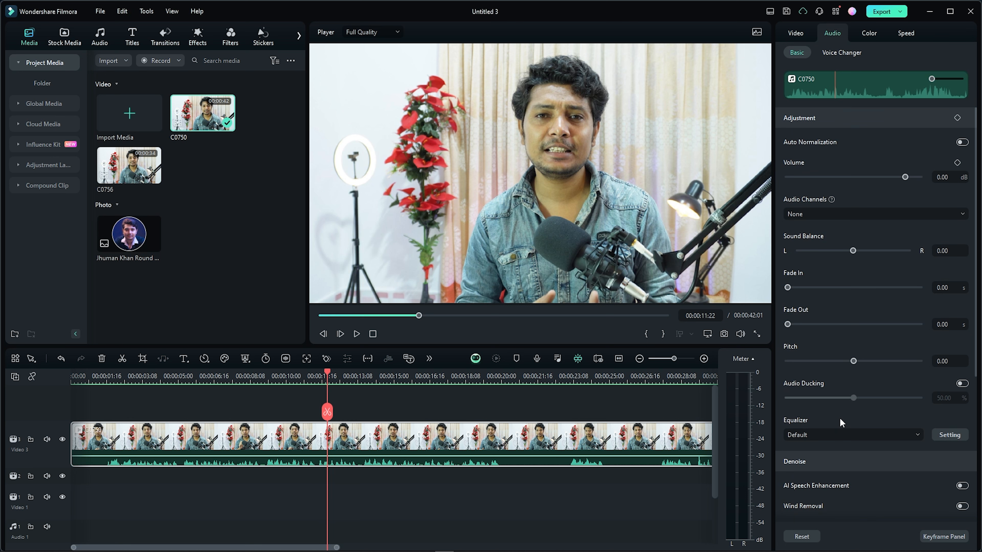
scroll(814, 377, "down", 1)
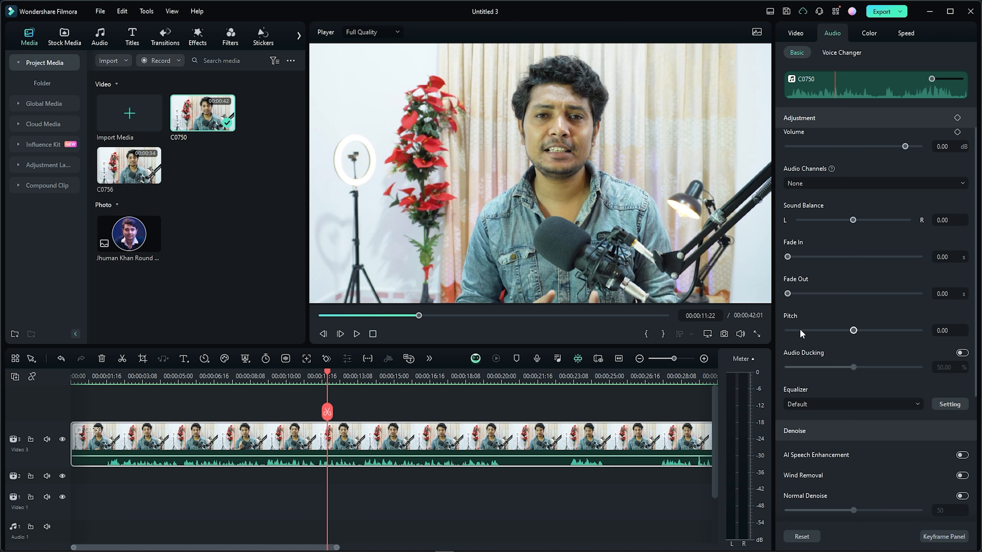
scroll(812, 364, "down", 3)
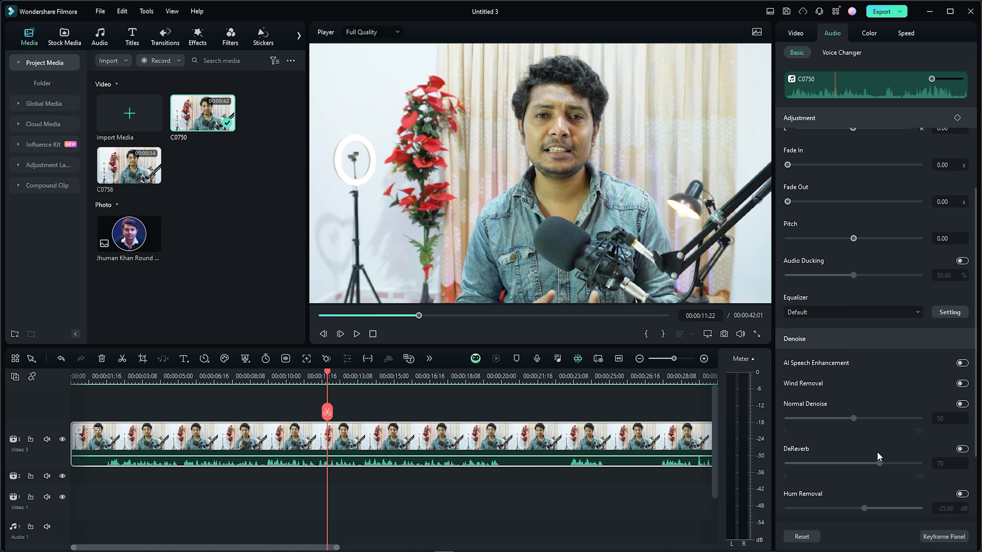
scroll(878, 453, "down", 2)
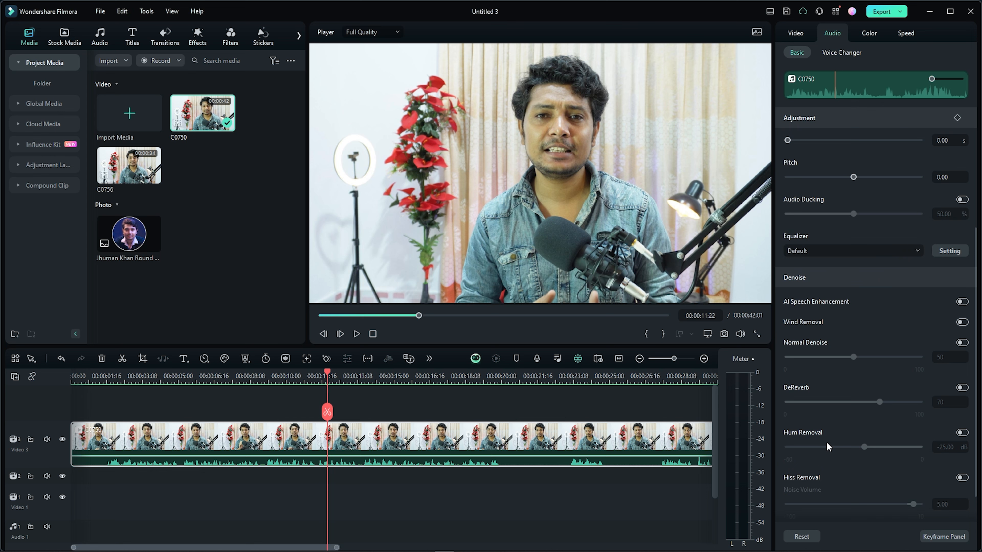
scroll(827, 447, "down", 1)
scroll(847, 459, "down", 1)
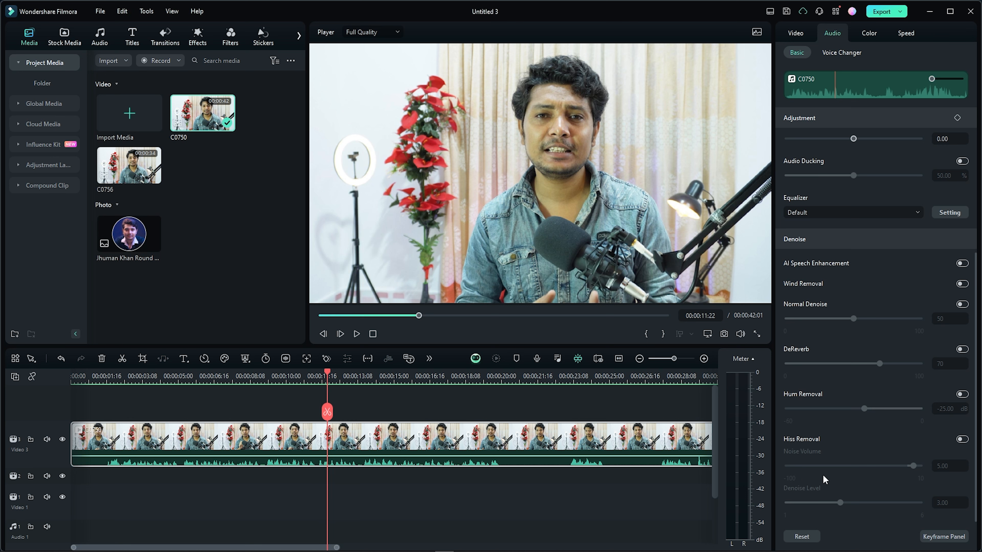
scroll(884, 511, "up", 5)
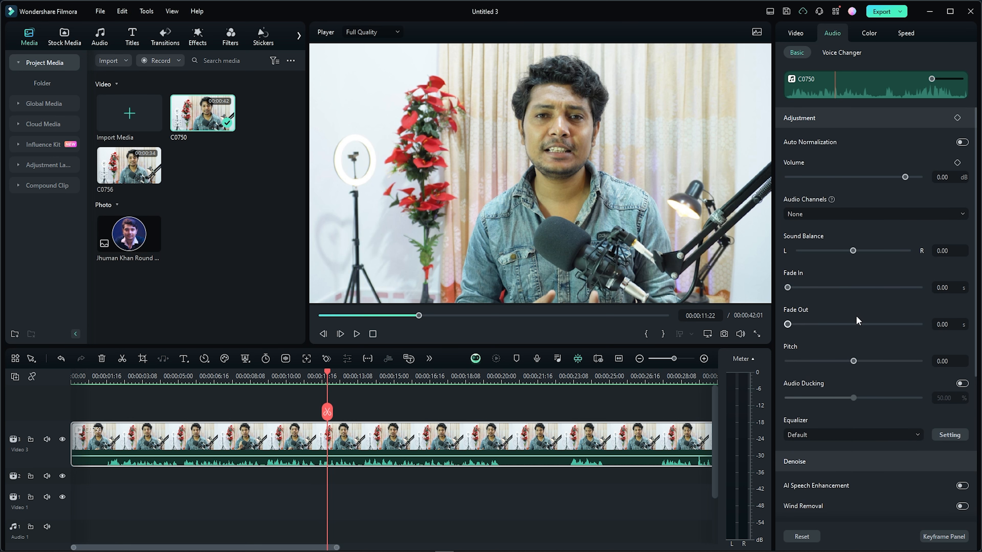
left_click(832, 51)
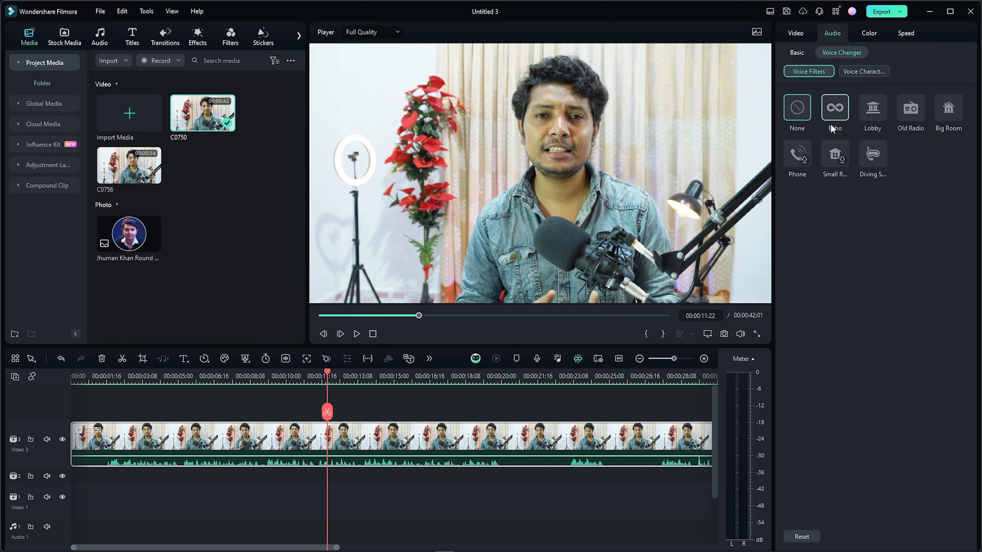
left_click(799, 52)
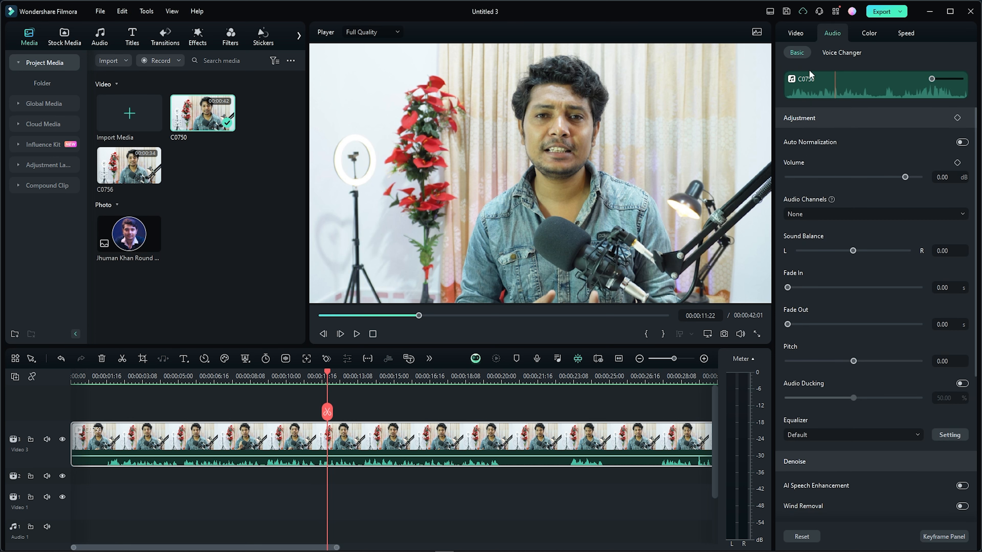
Shrink the C0750 clip to about 85.27% scale and reposition it in the frame at about X -99.93, Y 0.00 px
left_click(796, 33)
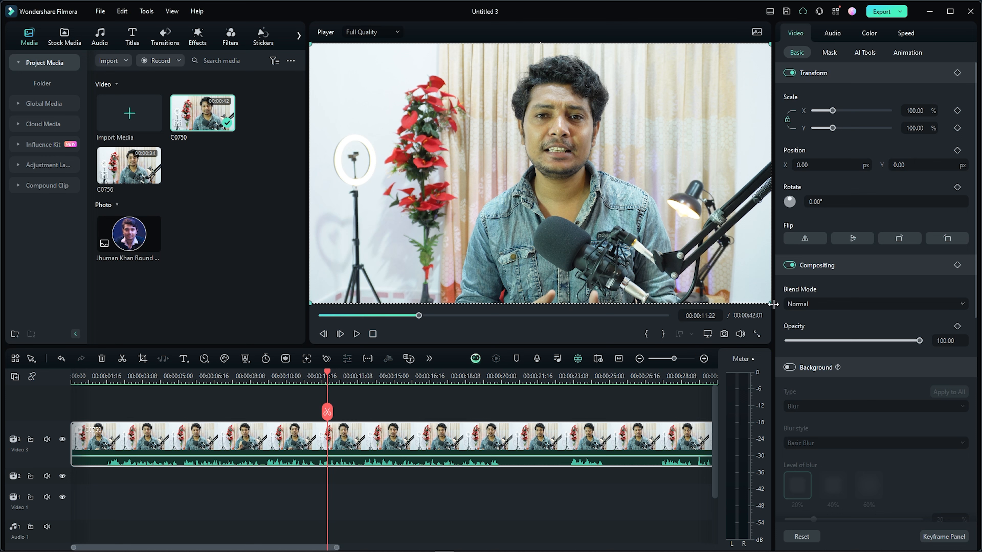
left_click_drag(773, 304, 701, 253)
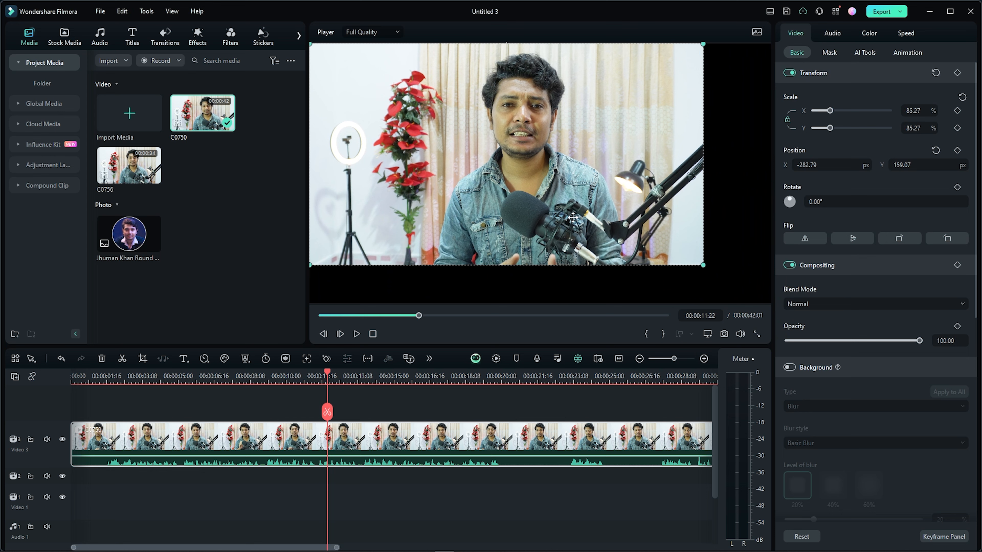
left_click_drag(575, 203, 598, 224)
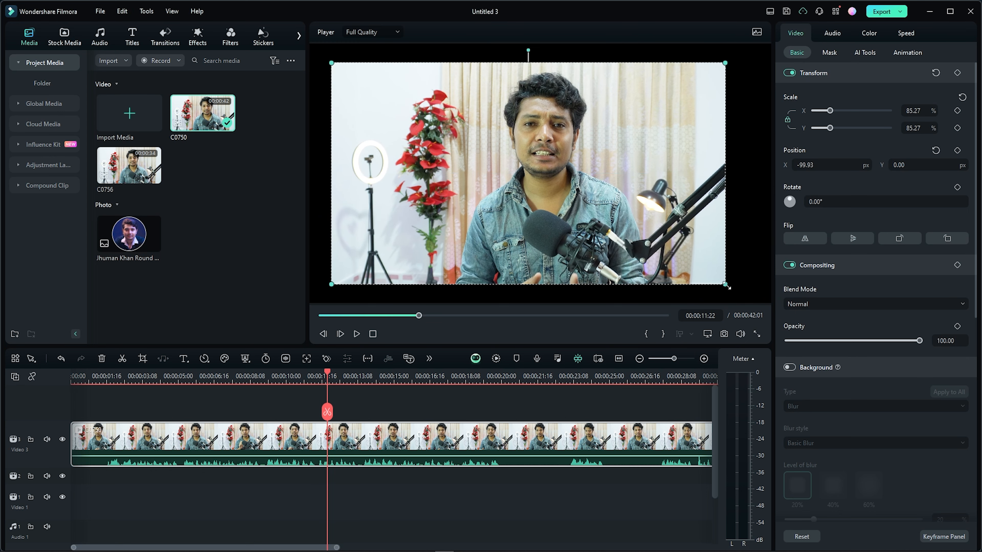
Resize the C0750 clip to about 98.70% scale at about X -24.98, Y -14.05 px, and switch off its Transform settings
left_click_drag(726, 285, 762, 295)
left_click_drag(331, 61, 311, 49)
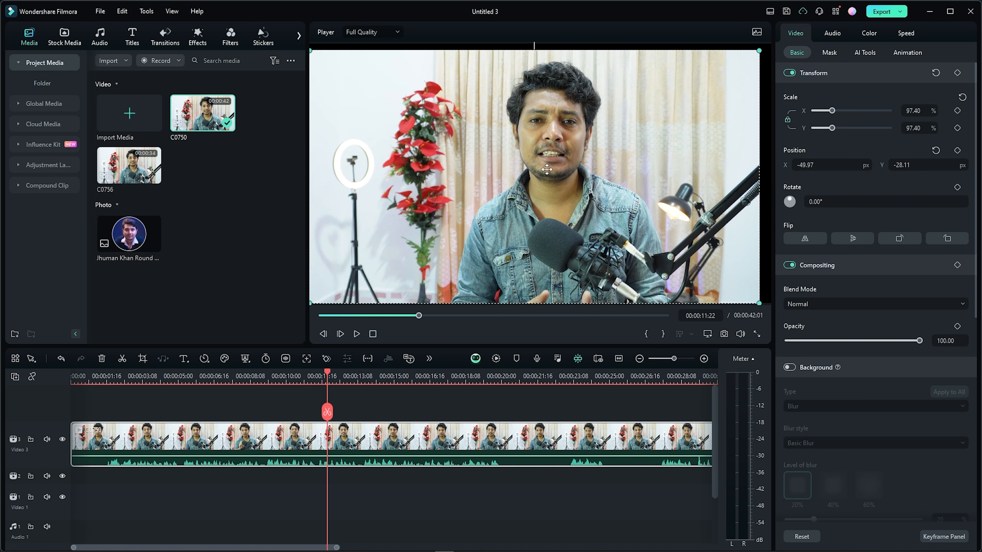
left_click_drag(749, 282, 729, 274)
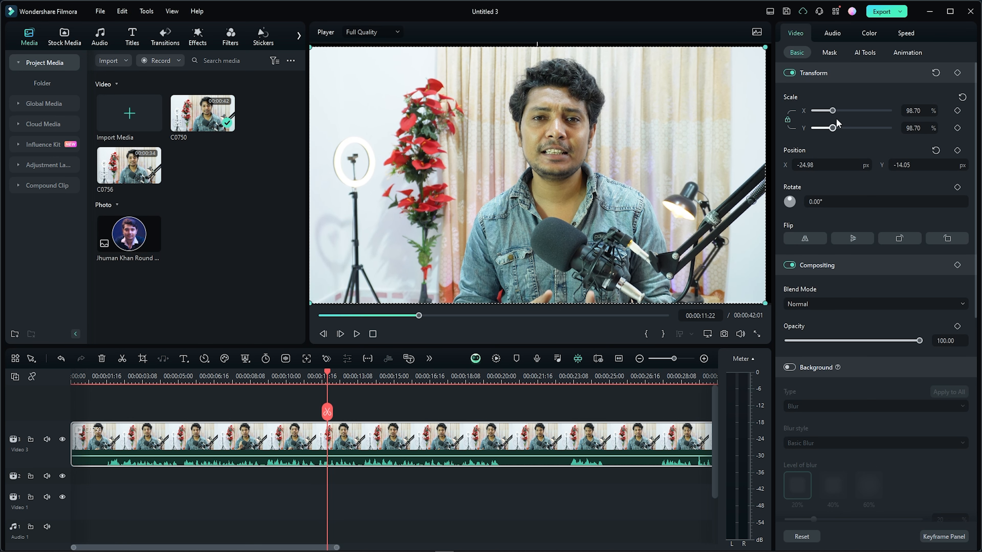
left_click(790, 73)
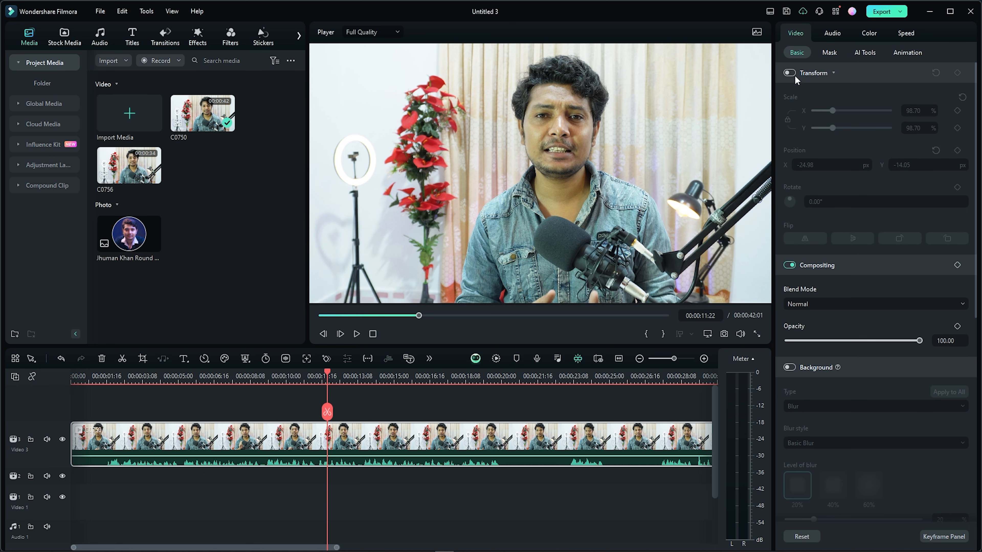
Switch the C0750 clip's Transform settings back on and set its scale to 100%
left_click(791, 74)
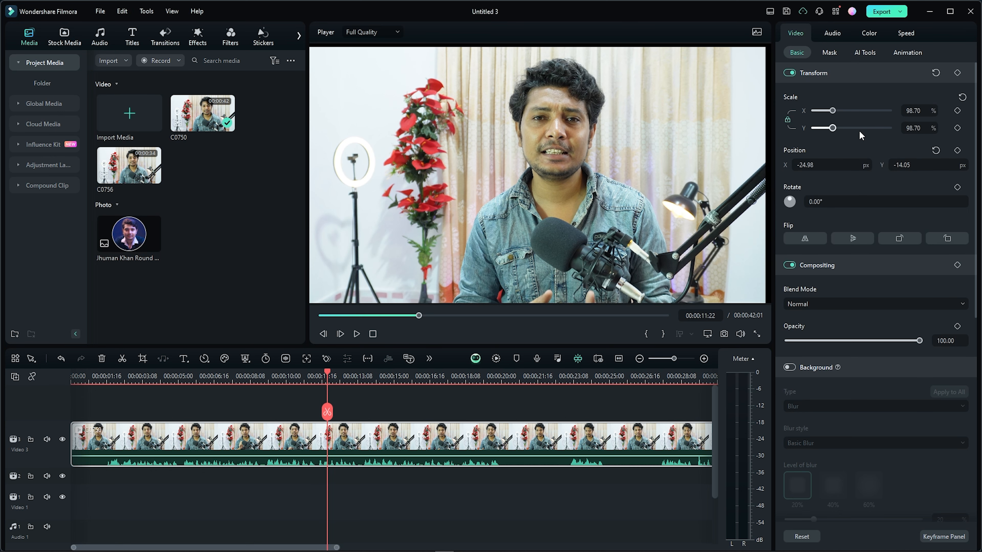
left_click(915, 128)
type("100")
key("Return")
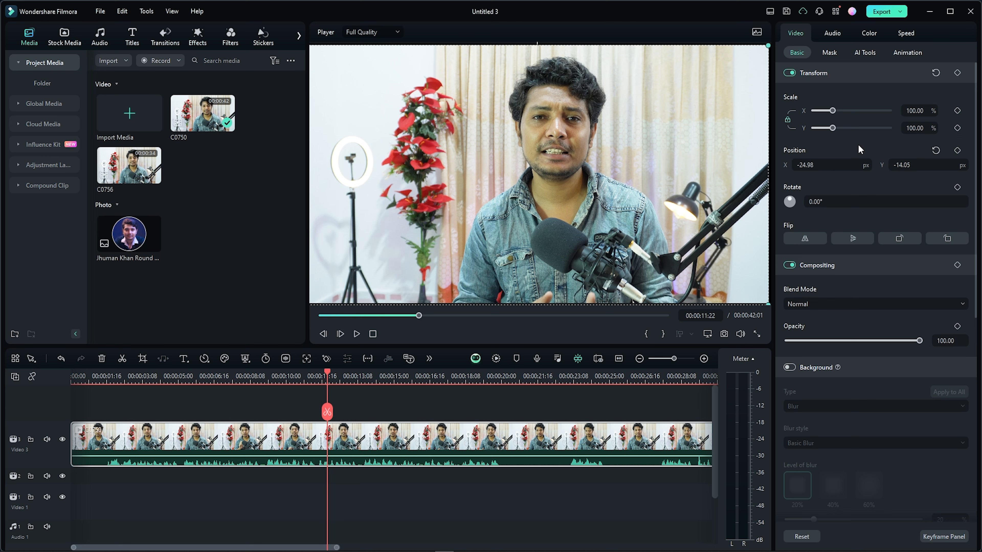
Enlarge the C0750 clip to about 104.11% scale and shift it to about X -55.98, Y -36.05 px
left_click_drag(833, 131, 833, 130)
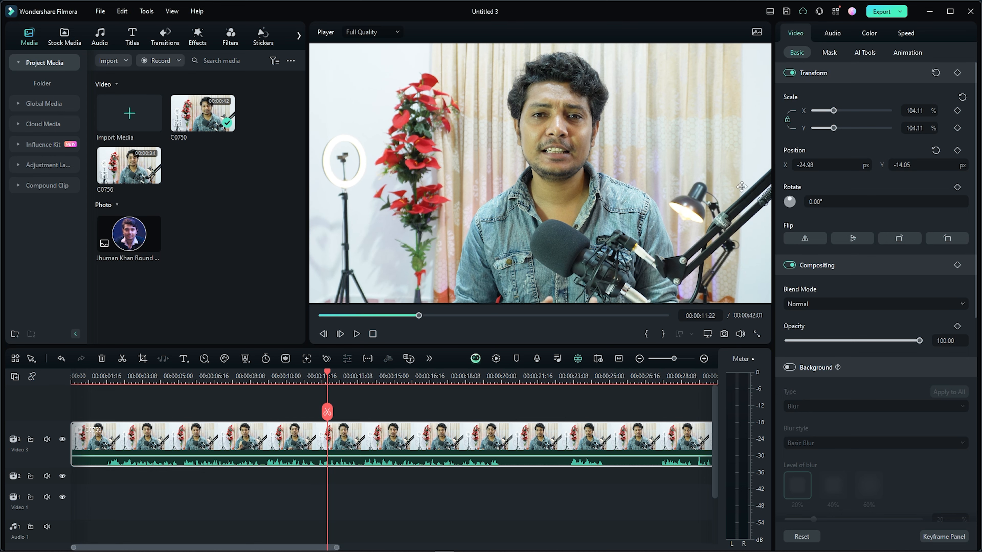
left_click_drag(816, 165, 805, 165)
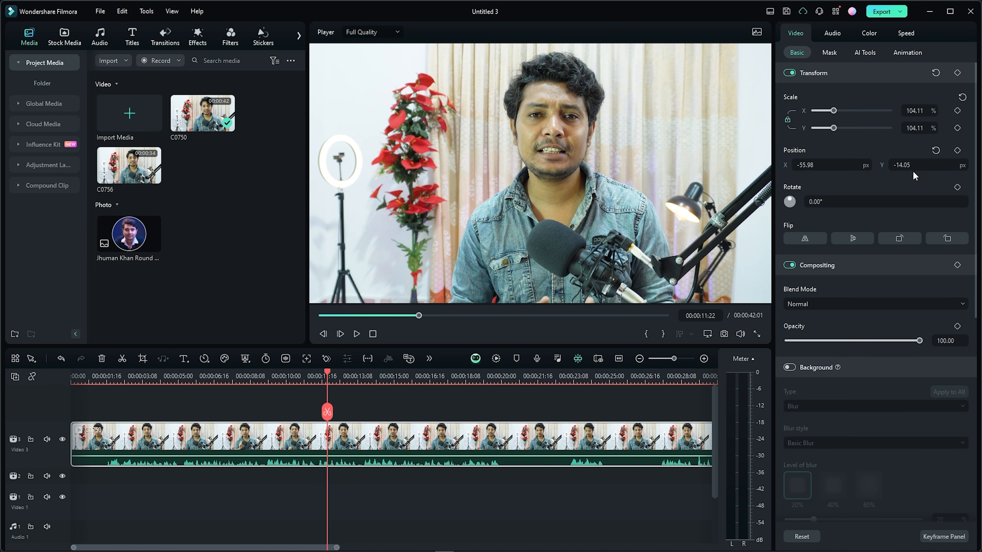
left_click_drag(900, 165, 893, 165)
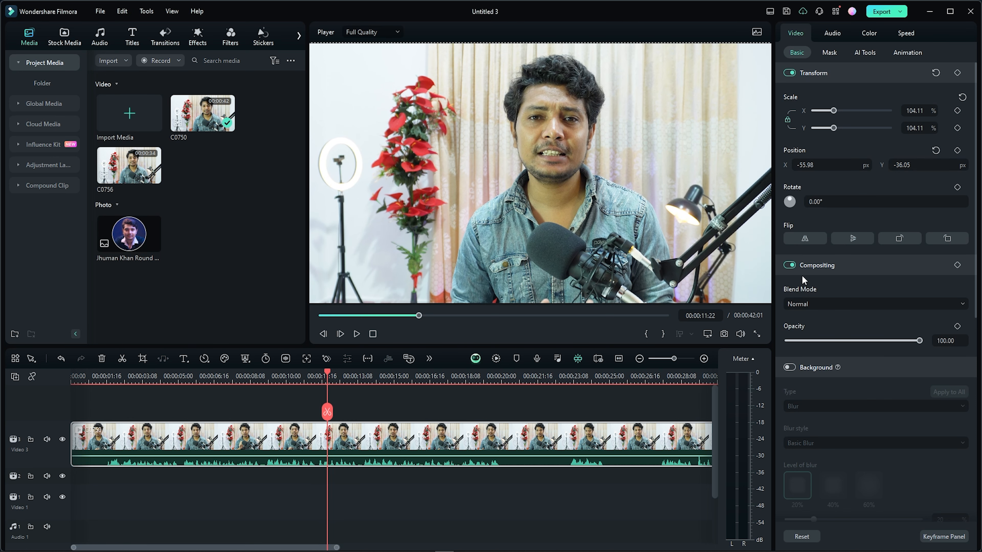
Try flipping the C0750 clip horizontally and vertically, and revert both flips
left_click(804, 238)
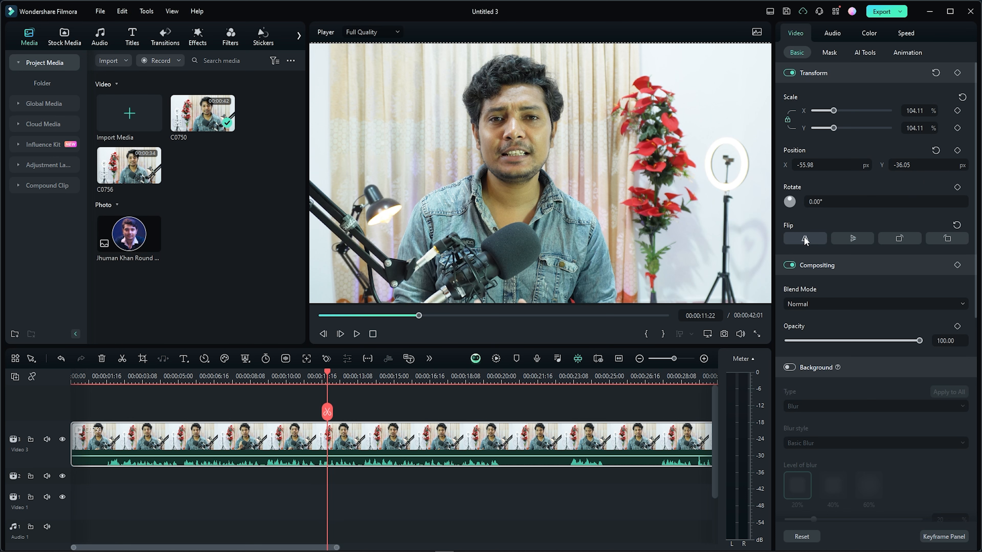
left_click(854, 240)
left_click(853, 239)
left_click(807, 237)
Rotate the C0750 clip counterclockwise in 90° increments through a full turn to -360°
left_click(899, 238)
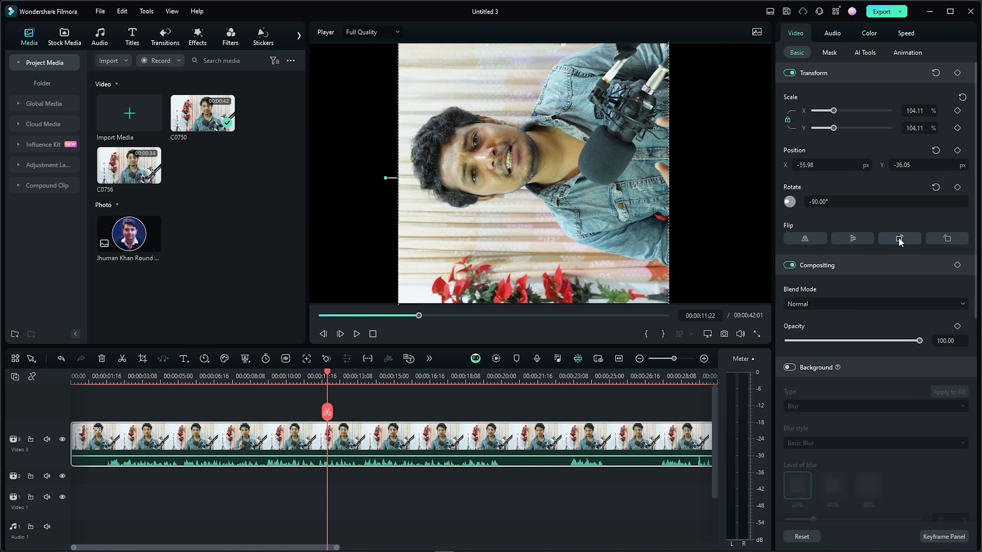
left_click(897, 239)
left_click(899, 240)
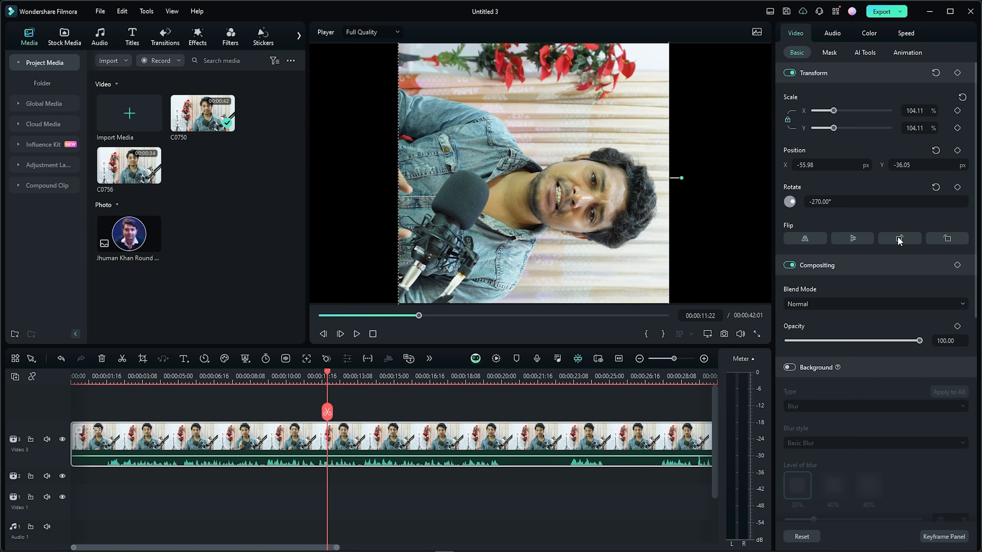
left_click(899, 240)
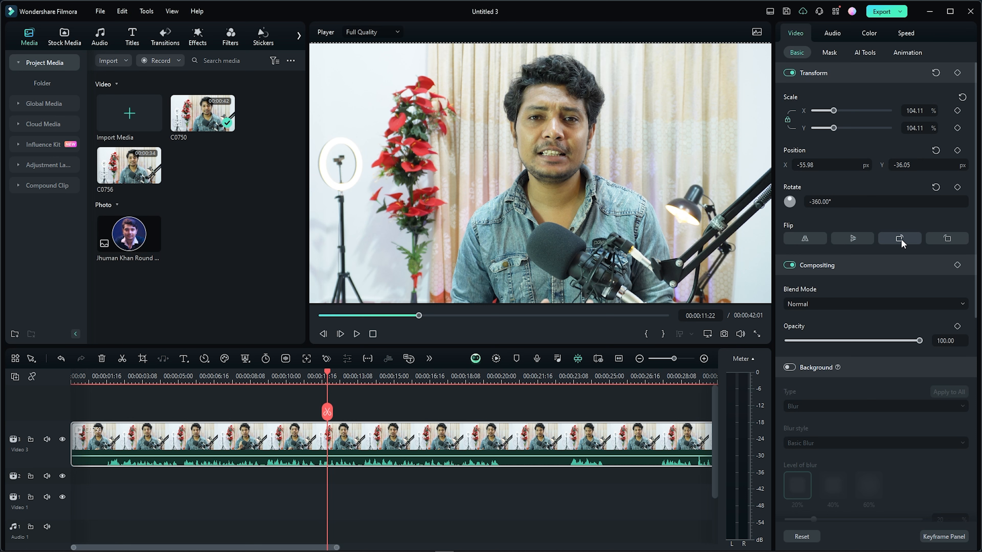
View the blend mode choices and try a lower opacity on the C0750 clip, returning it to 100
left_click(813, 304)
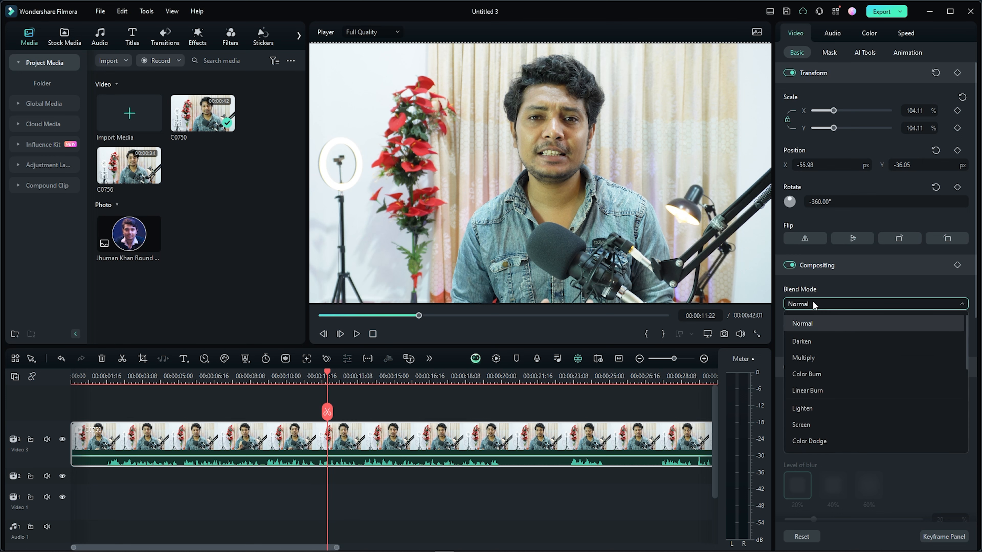
left_click(840, 285)
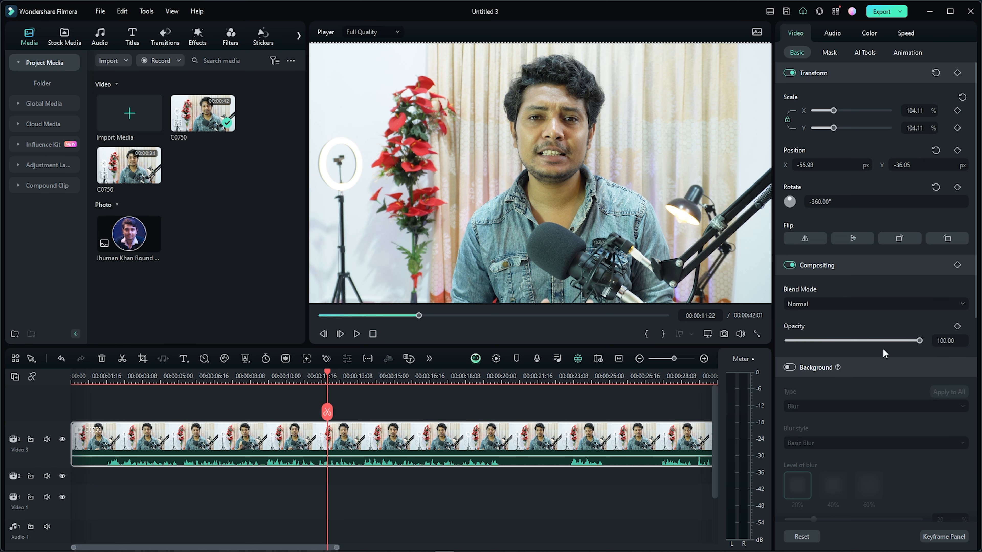
mouse_move(919, 344)
left_mouse_down()
mouse_move(833, 340)
mouse_move(927, 341)
left_mouse_up()
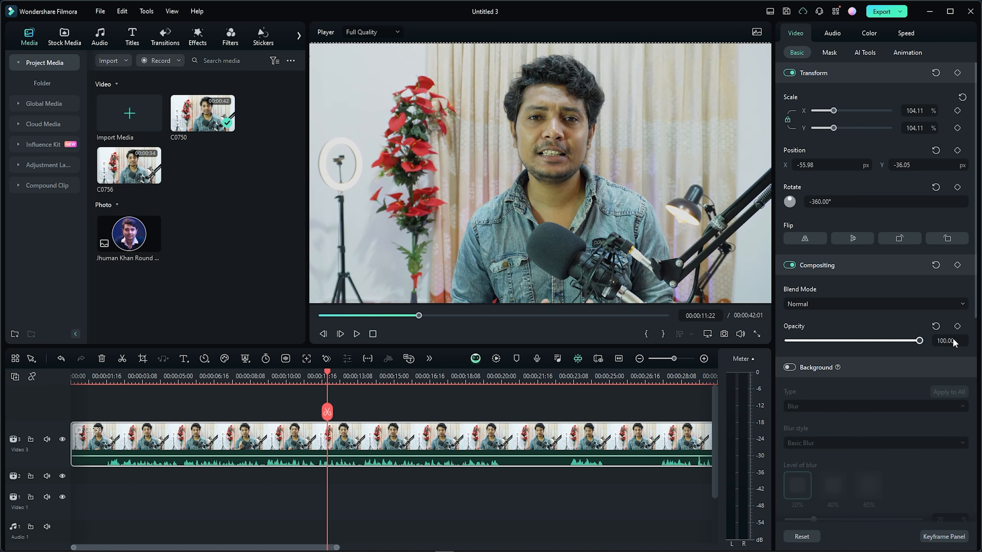
Try Auto Enhance on the C0750 clip at an amount of 50, and switch it off again
scroll(883, 354, "down", 8)
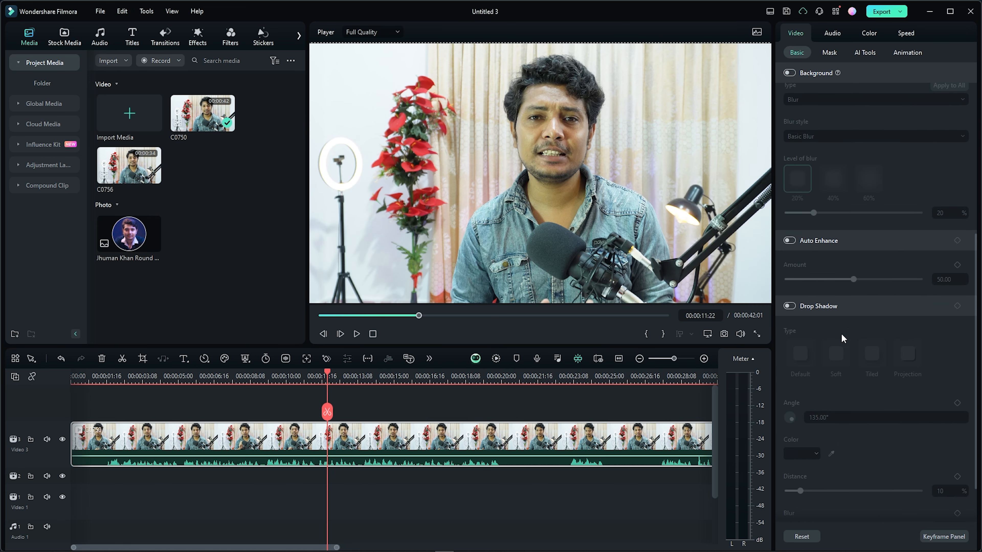
left_click(790, 240)
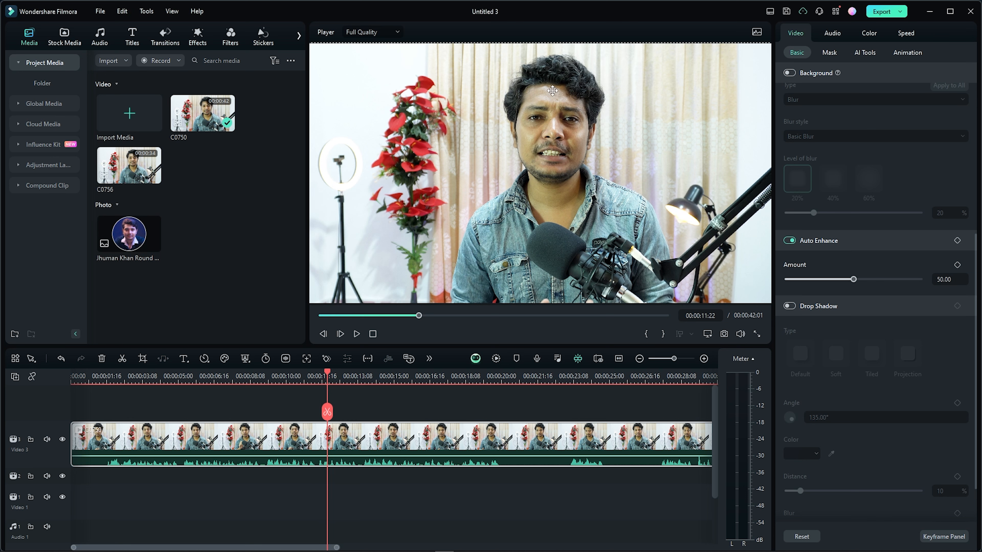
left_click(790, 240)
scroll(845, 351, "down", 2)
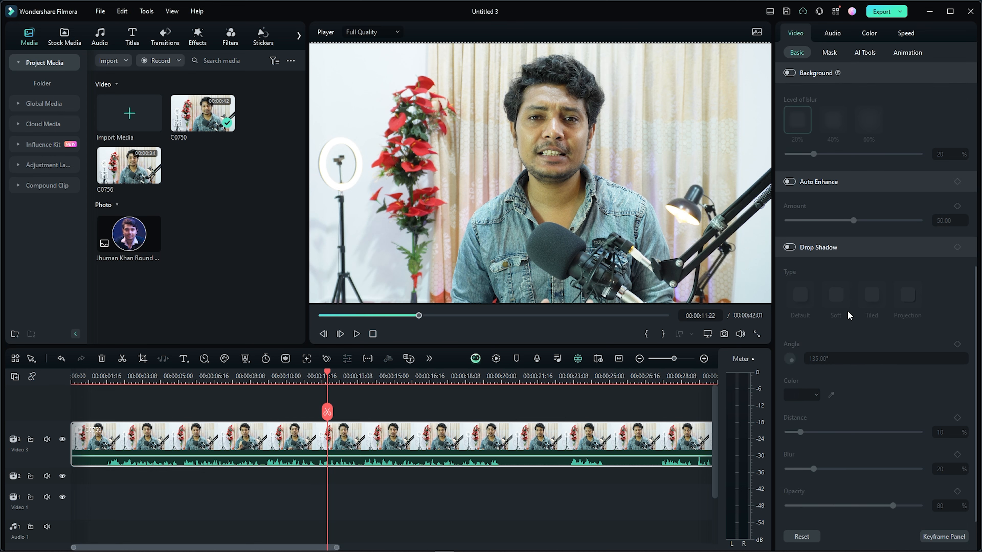
Examine the C0750 clip's mask shapes, AI tools, preset animations and basic color settings
left_click(828, 52)
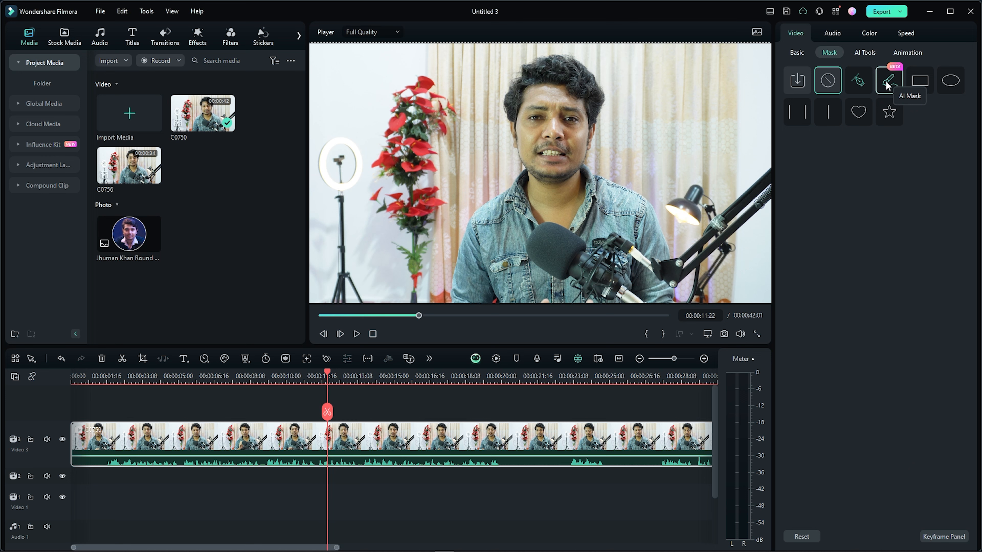
left_click(865, 54)
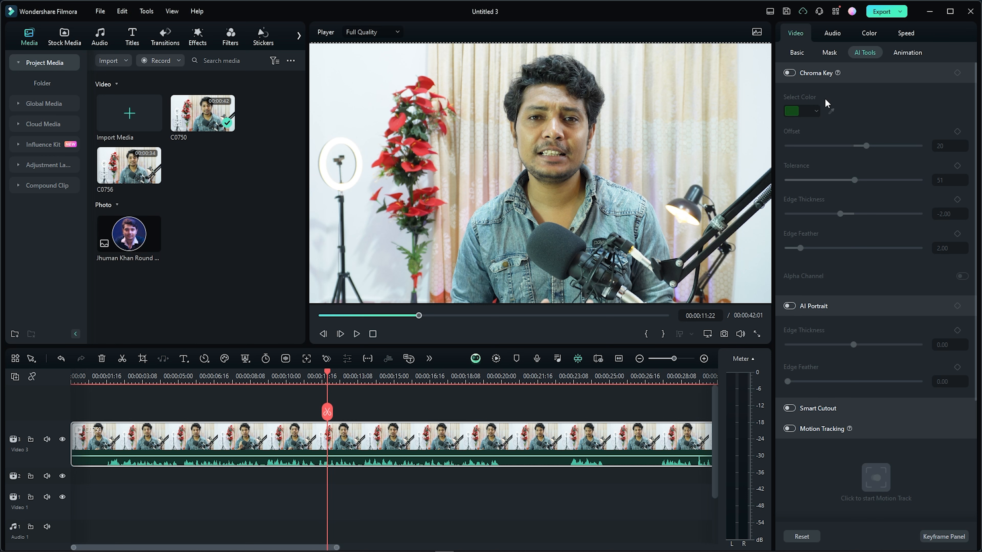
left_click(904, 52)
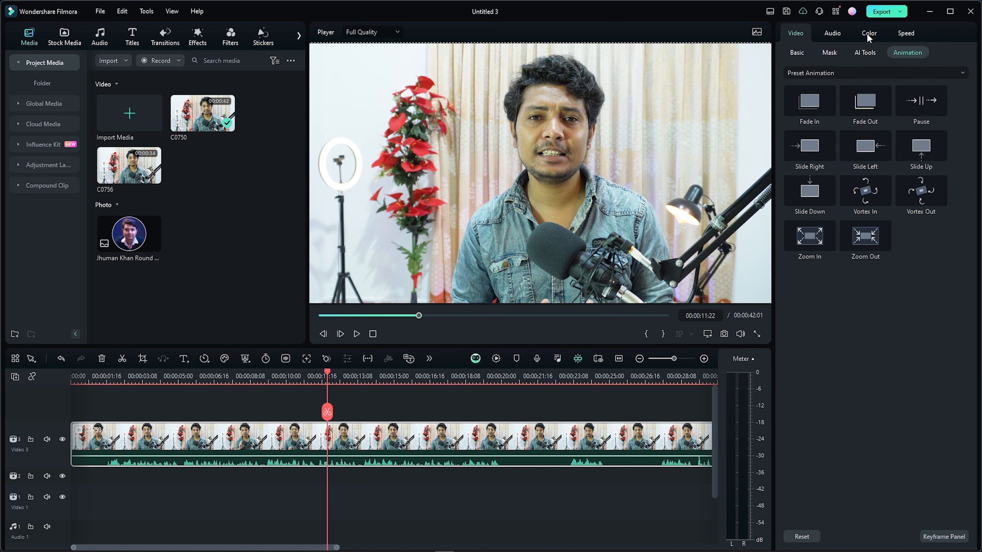
left_click(867, 33)
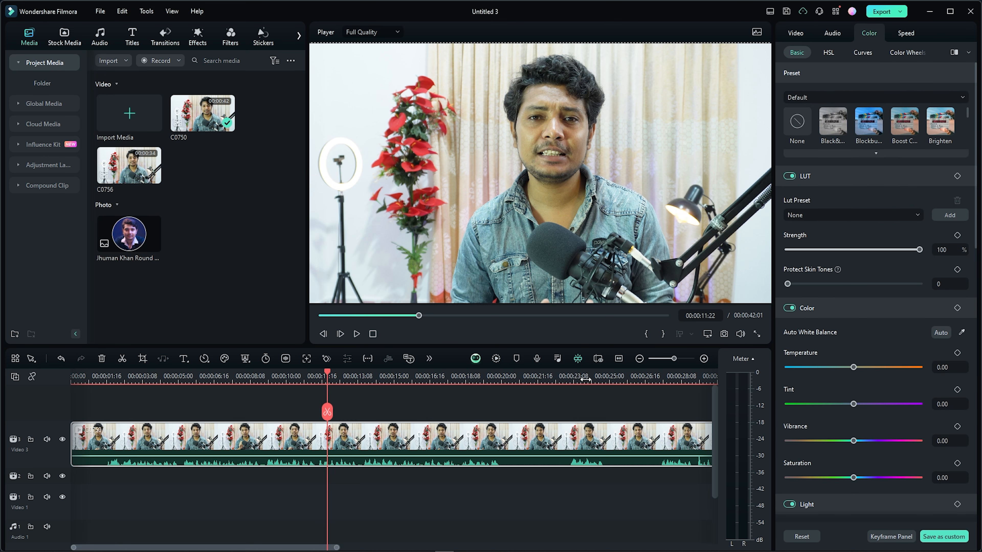
Add the preset Adjustment Layer at the timeline start above the C0750 clip and extend it to the clip's full length
left_click_drag(585, 380, 538, 381)
left_click(524, 409)
left_click(523, 430)
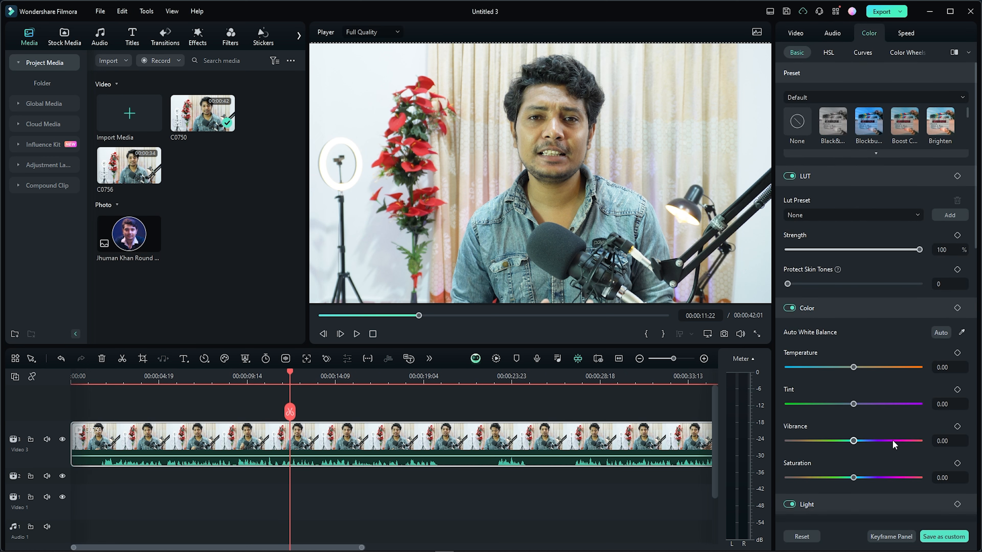
left_click_drag(290, 375, 72, 375)
left_click(45, 172)
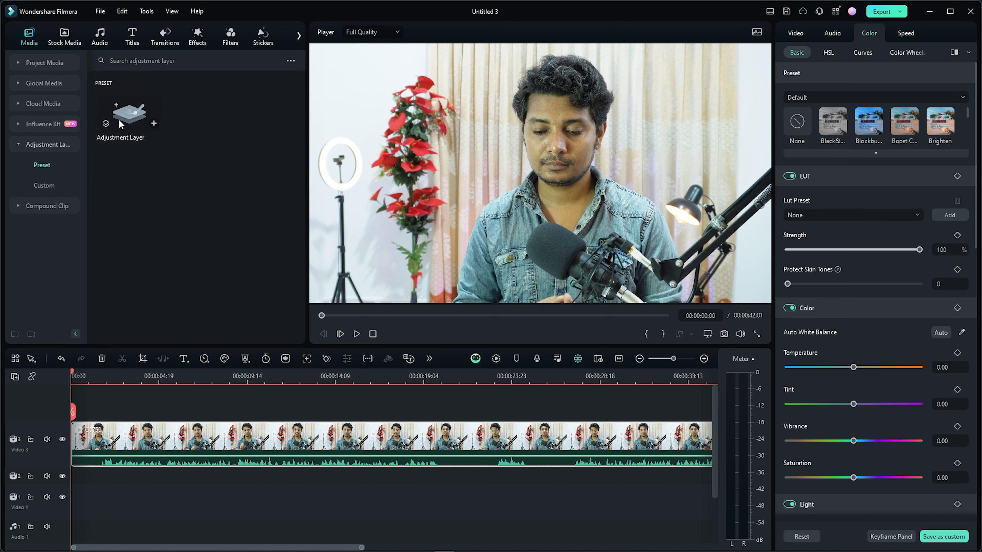
left_click_drag(128, 114, 78, 416)
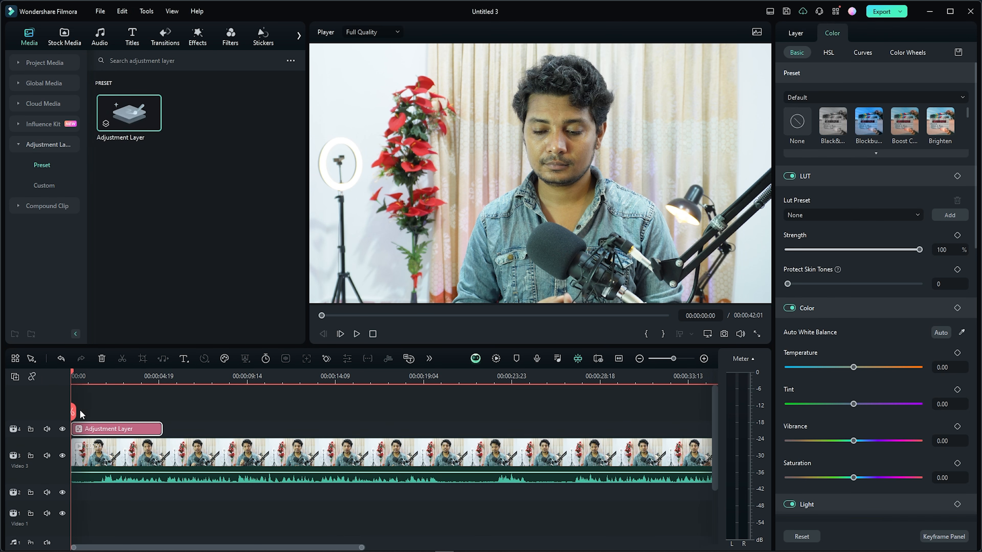
left_click_drag(163, 429, 676, 423)
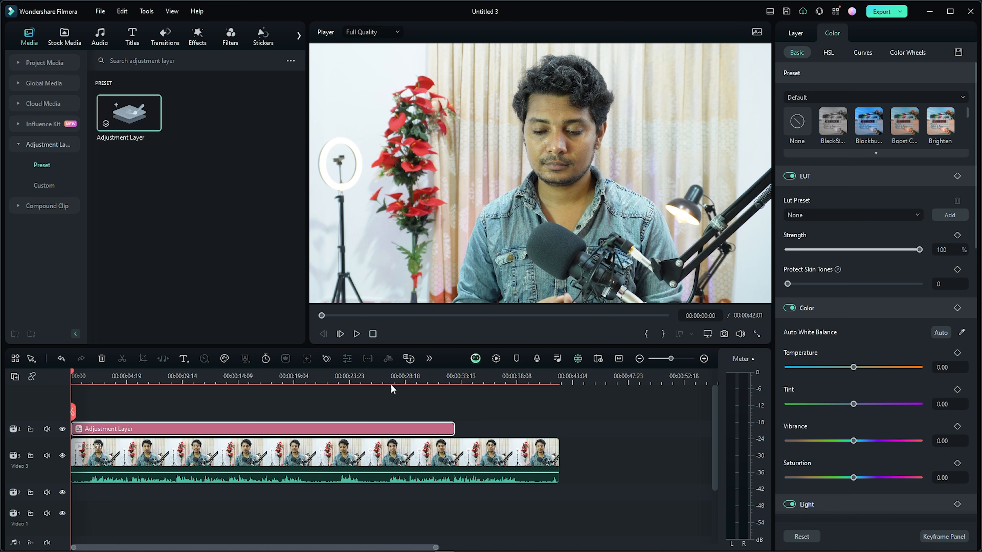
left_click_drag(455, 430, 559, 429)
Compare the color settings of the C0750 clip and the adjustment layer, leaving the layer selected with the playhead at 00:00:10:06
left_click_drag(238, 392, 308, 410)
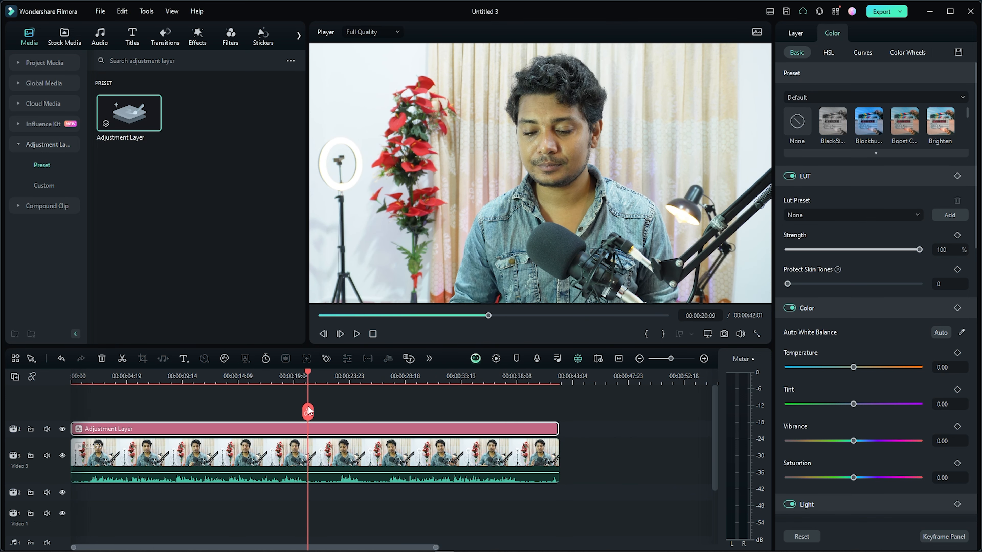
left_click(349, 454)
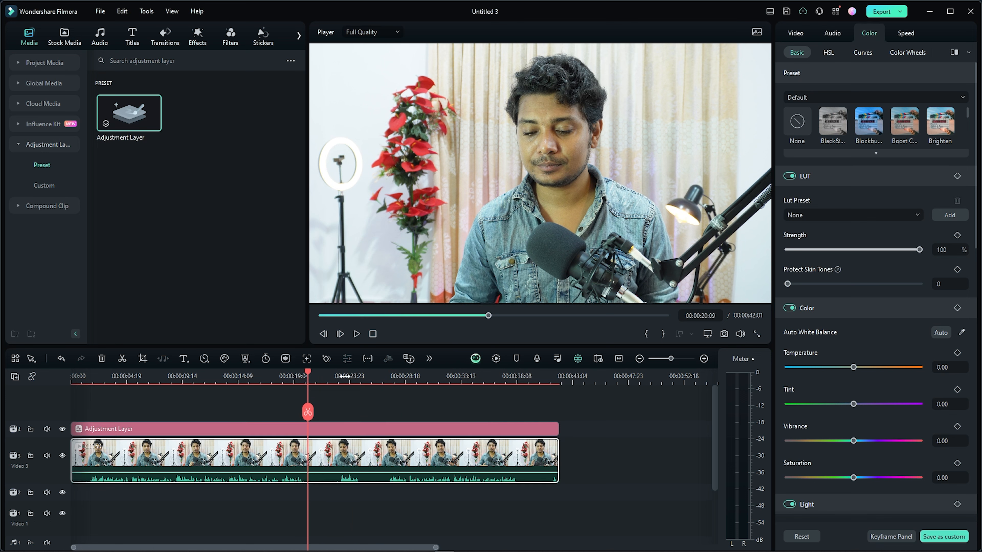
left_click_drag(311, 389, 368, 390)
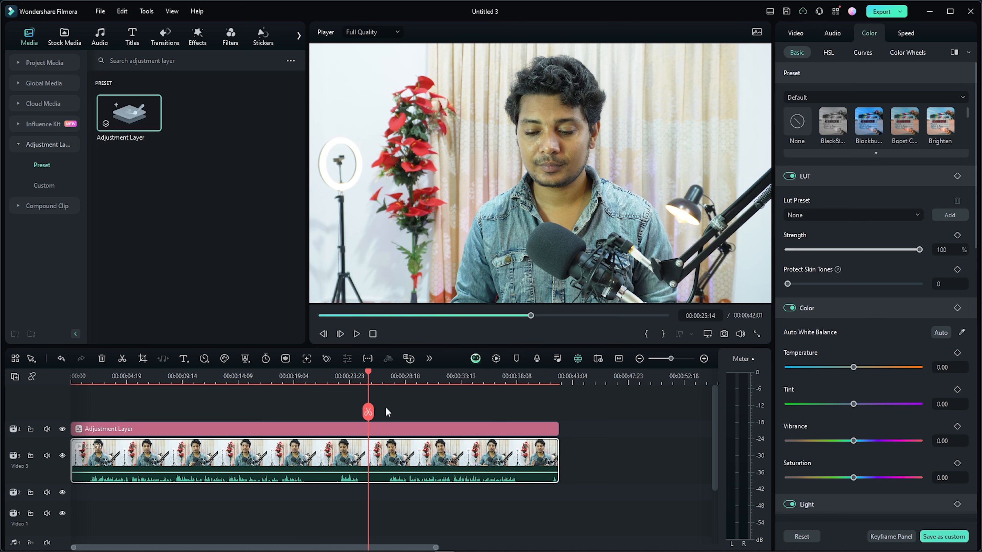
left_click(394, 432)
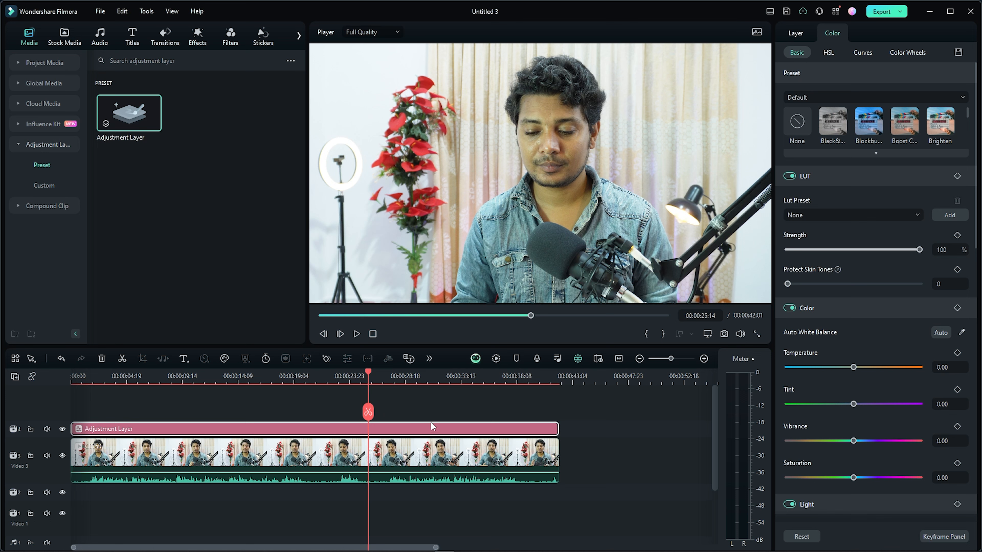
left_click_drag(369, 373, 190, 377)
left_click(342, 449)
left_click(260, 428)
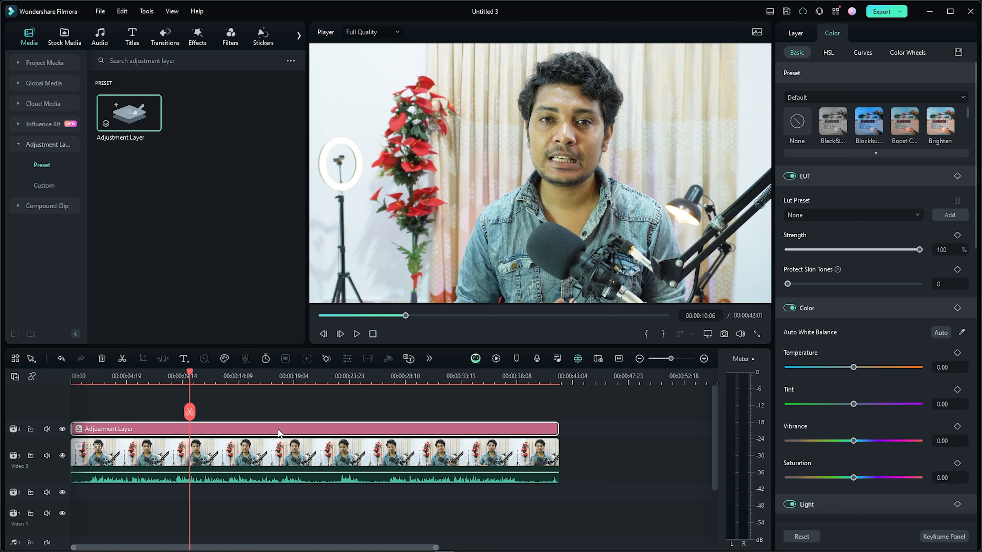
left_click_drag(336, 381, 396, 381)
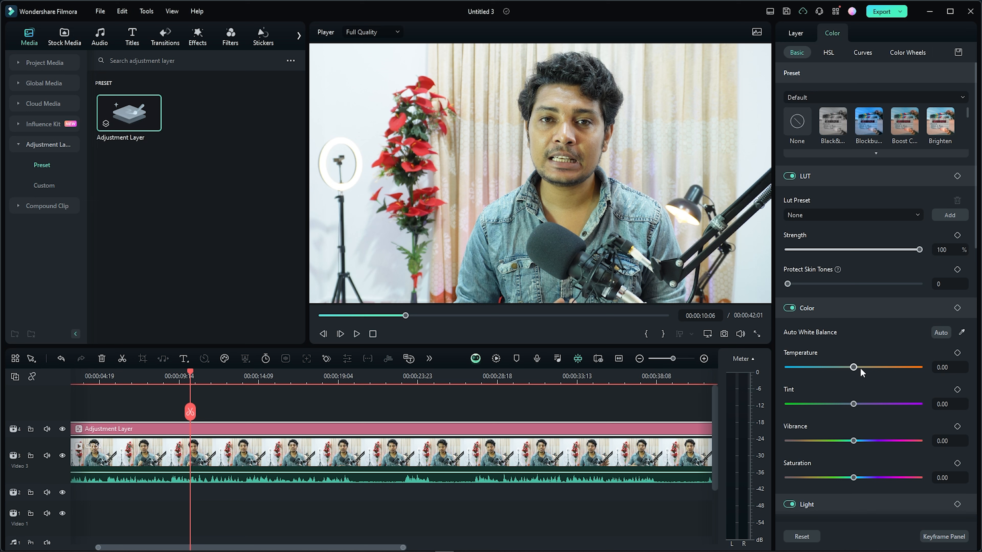
Set the adjustment layer's color to Temperature -13, Tint 8, Vibrance 8 and Saturation -4
left_click_drag(855, 368, 846, 368)
scroll(846, 370, "down", 1)
left_click_drag(850, 373, 859, 375)
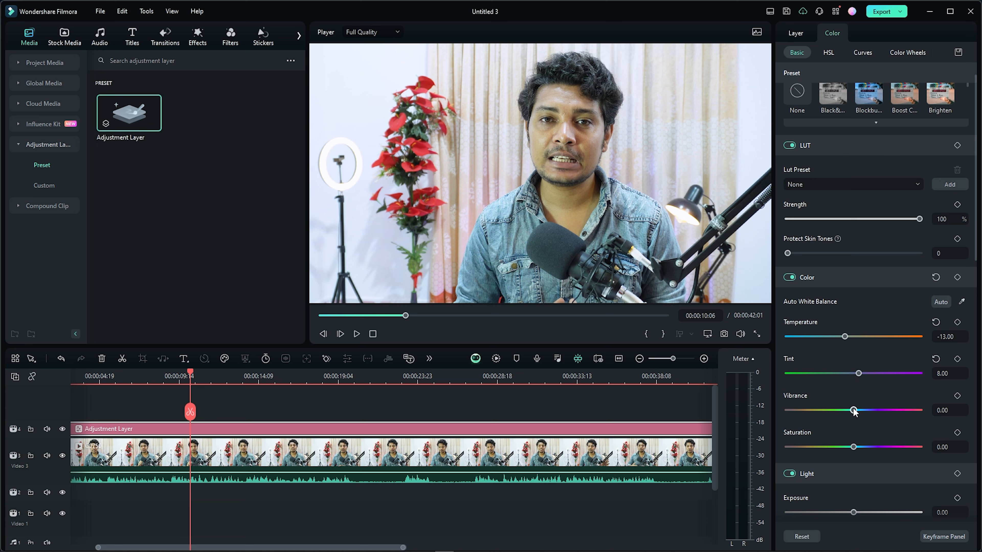
left_click_drag(853, 410, 858, 410)
scroll(833, 445, "down", 1)
left_click_drag(854, 417, 850, 417)
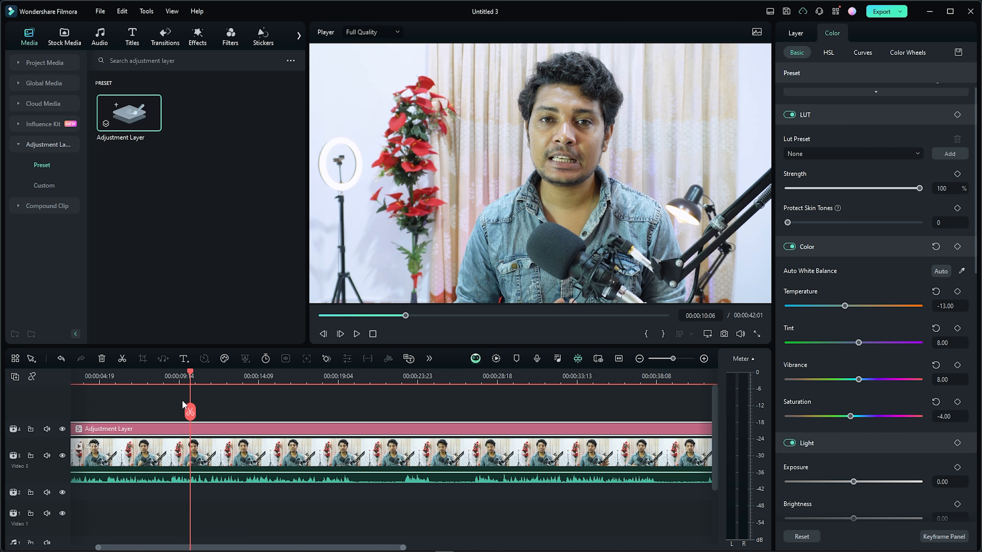
Move the playhead to 00:00:08:12 and set the adjustment layer's Exposure to 1 and Brightness to 2
left_click(196, 375)
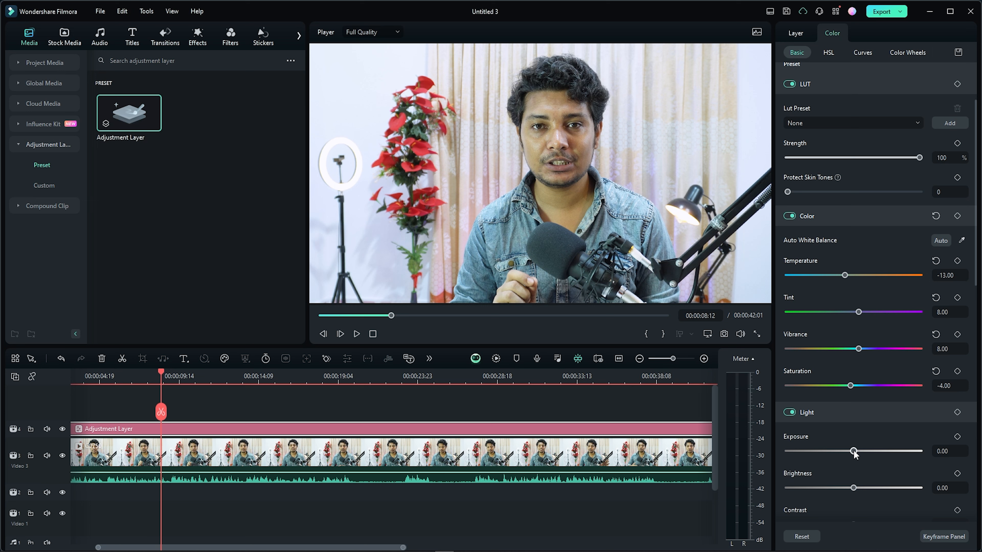
left_click_drag(855, 454, 856, 454)
left_click_drag(856, 452, 855, 455)
scroll(867, 465, "down", 1)
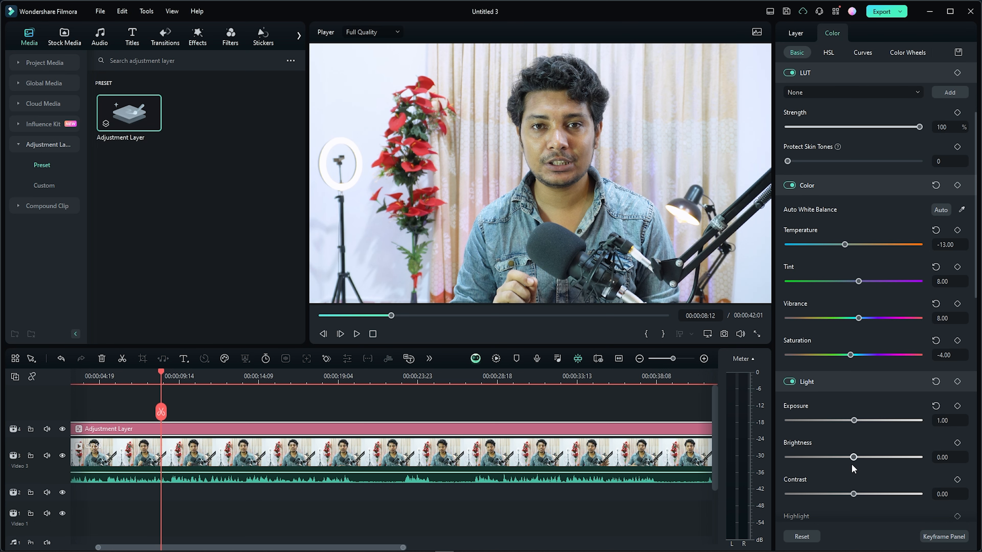
left_click_drag(853, 458, 855, 459)
scroll(855, 460, "down", 1)
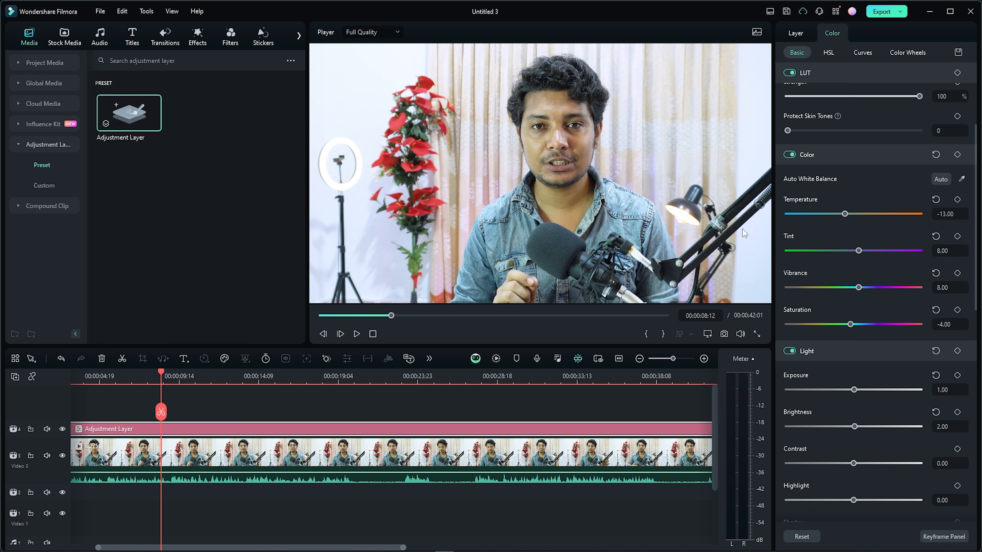
scroll(847, 403, "down", 2)
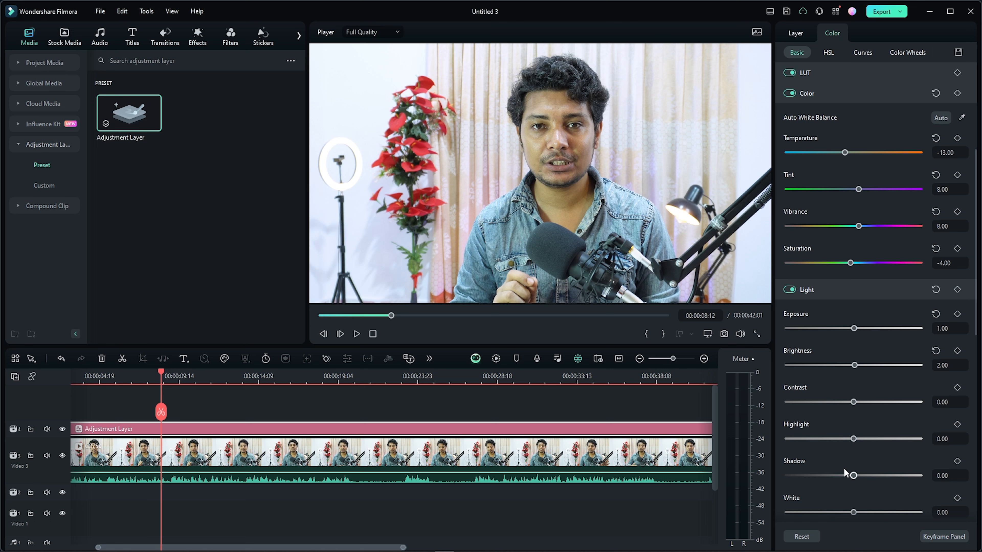
Set the adjustment layer's Highlight to -6, Shadow to 19, White to 5 and Black to 10
scroll(845, 472, "down", 1)
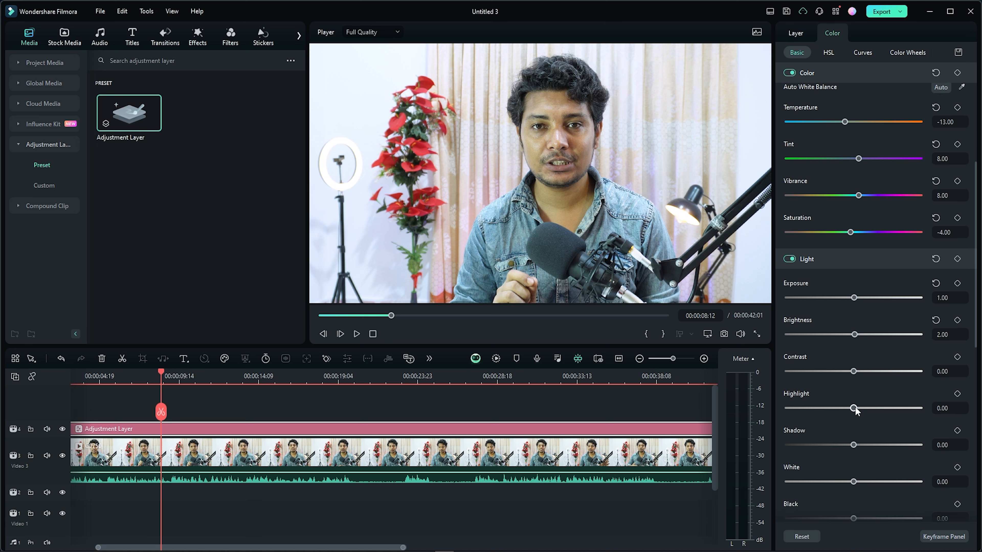
left_click_drag(855, 408, 926, 420)
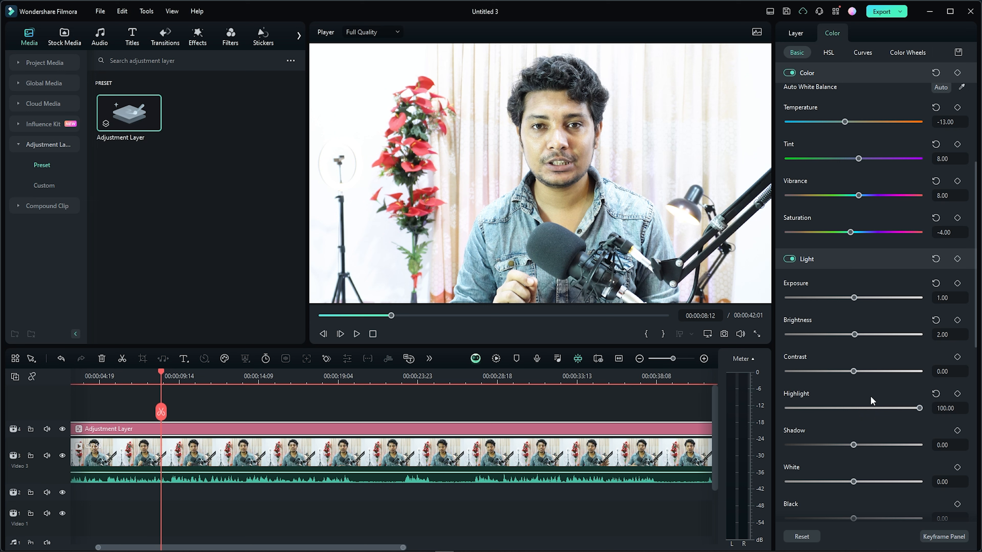
left_click_drag(919, 409, 848, 402)
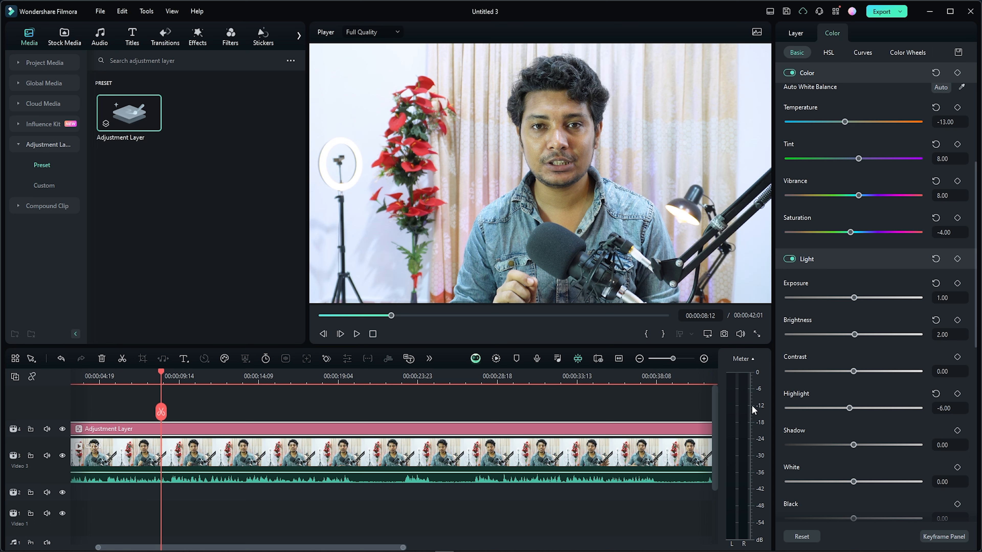
scroll(854, 416, "down", 1)
mouse_move(854, 414)
left_mouse_down()
mouse_move(846, 413)
mouse_move(866, 415)
left_mouse_up()
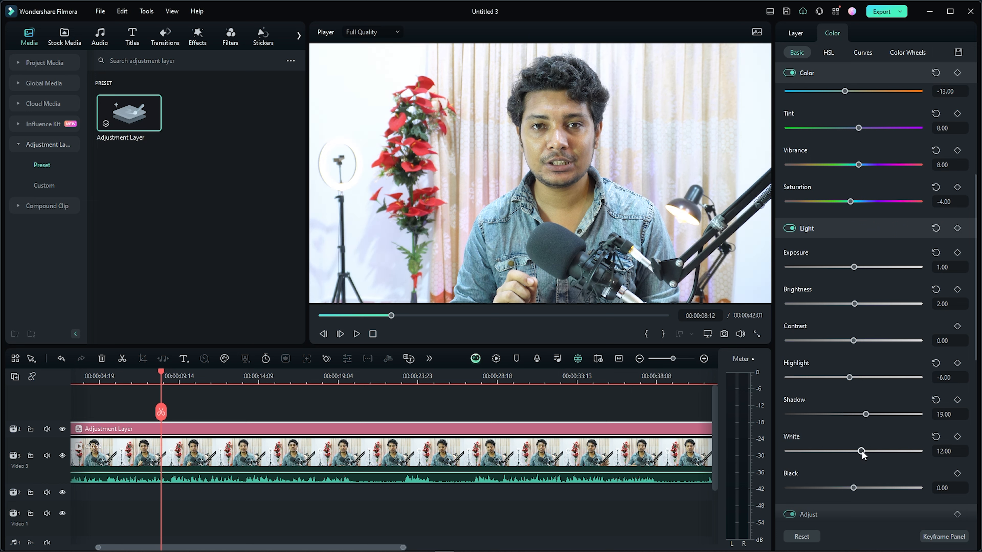
mouse_move(853, 451)
left_mouse_down()
mouse_move(844, 458)
mouse_move(861, 459)
mouse_move(842, 459)
mouse_move(860, 459)
left_mouse_up()
scroll(869, 477, "down", 1)
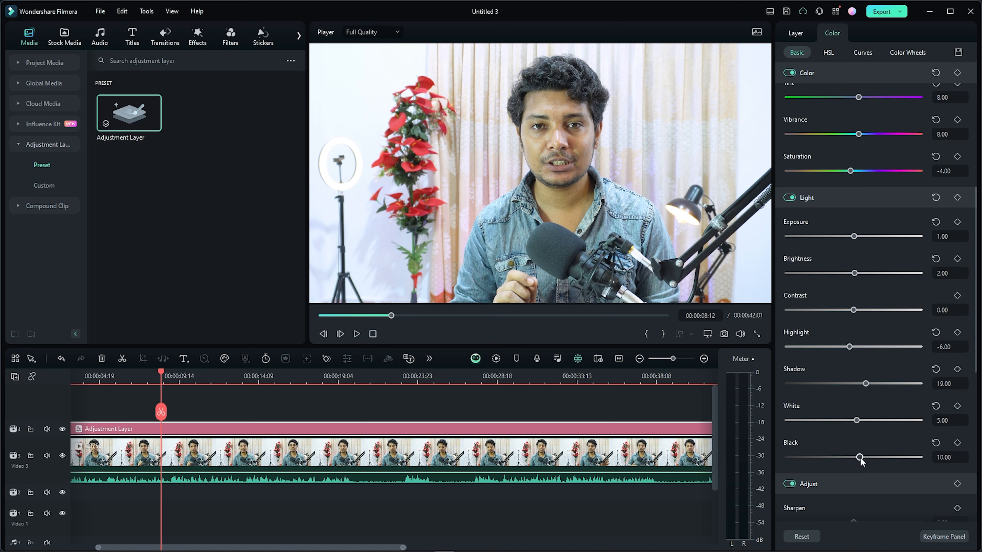
Try the adjustment layer's Sharpen at -100, -49 and -34
scroll(863, 457, "down", 3)
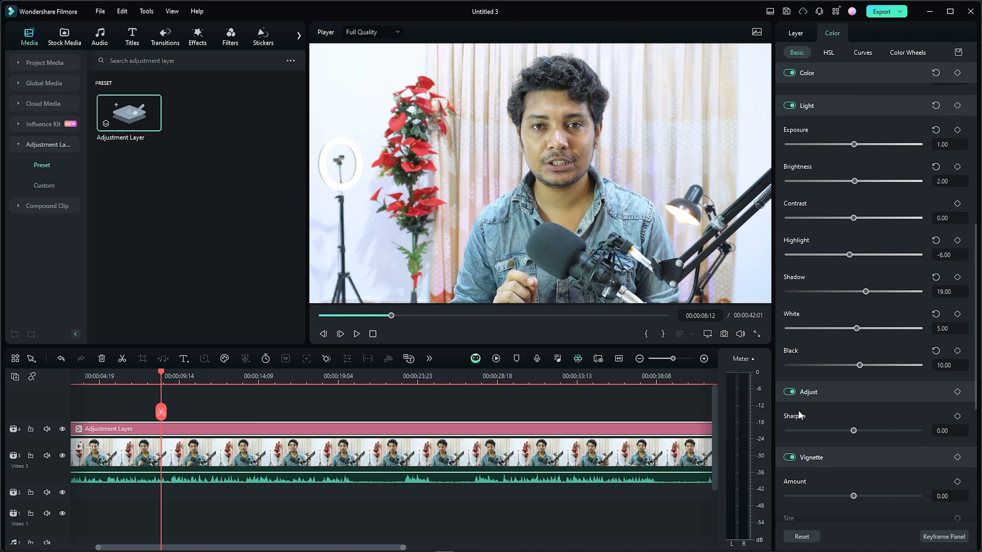
left_click_drag(853, 431, 773, 432)
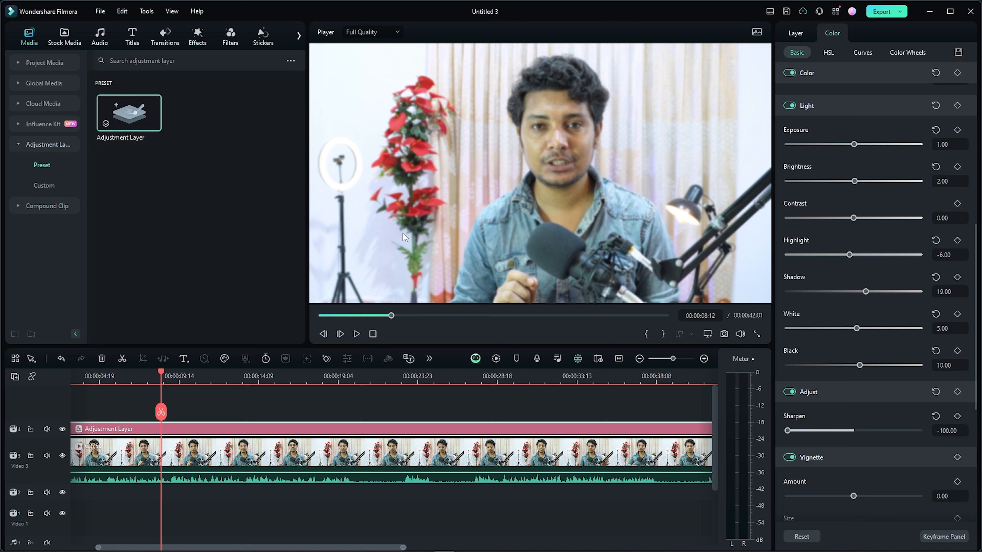
left_click_drag(790, 431, 822, 435)
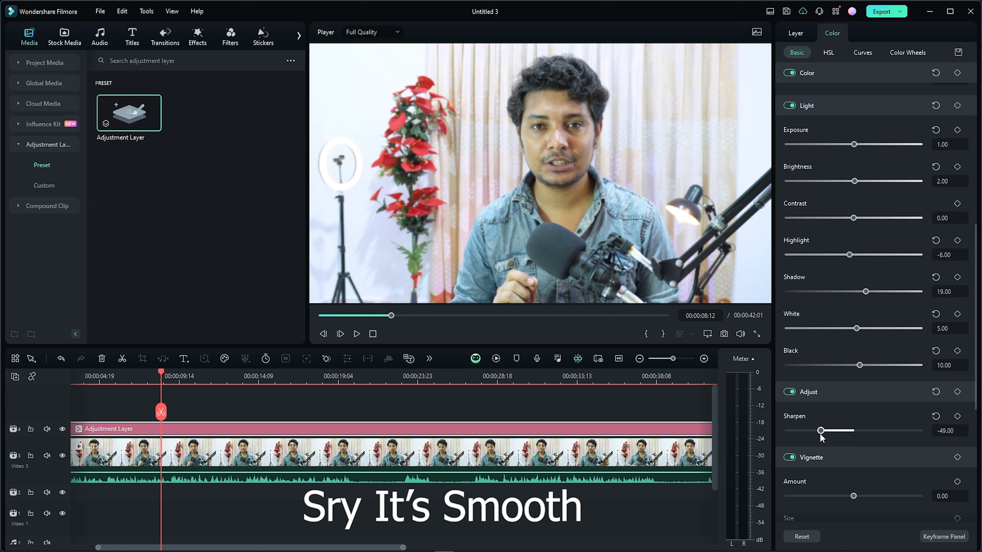
left_click_drag(821, 430, 831, 431)
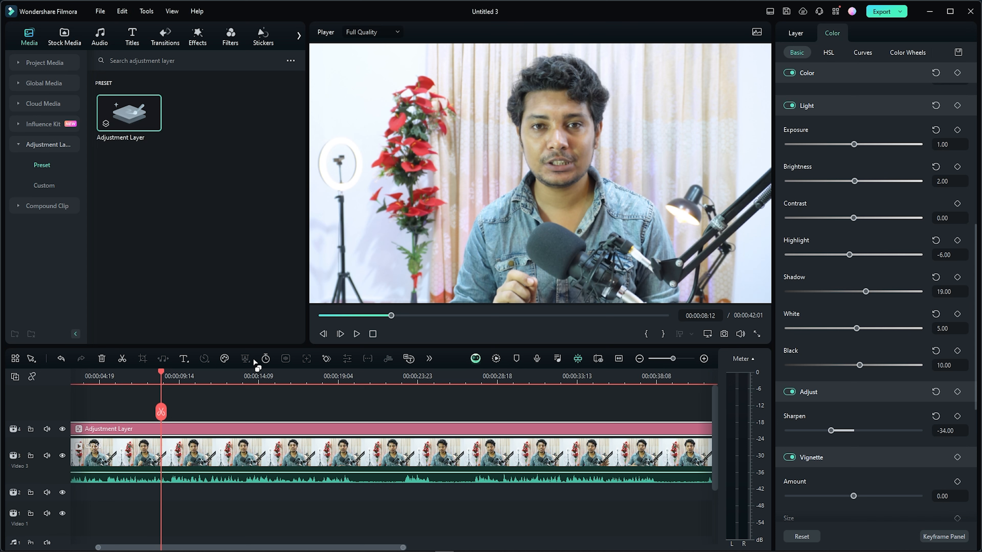
Move the playhead to 00:00:07:11, reset the adjustment layer's Sharpen and turn off its Adjust section
left_click_drag(193, 375, 143, 375)
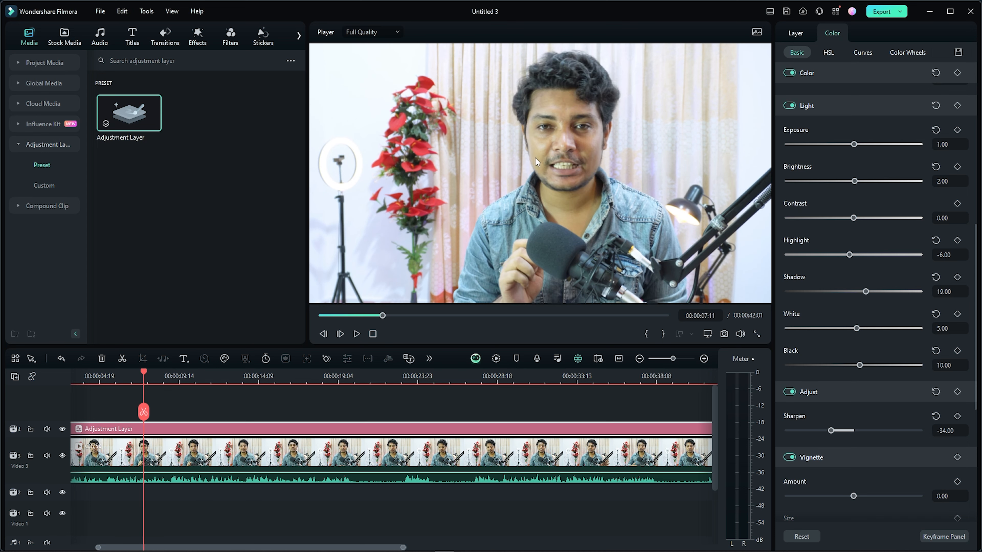
left_click_drag(831, 431, 855, 431)
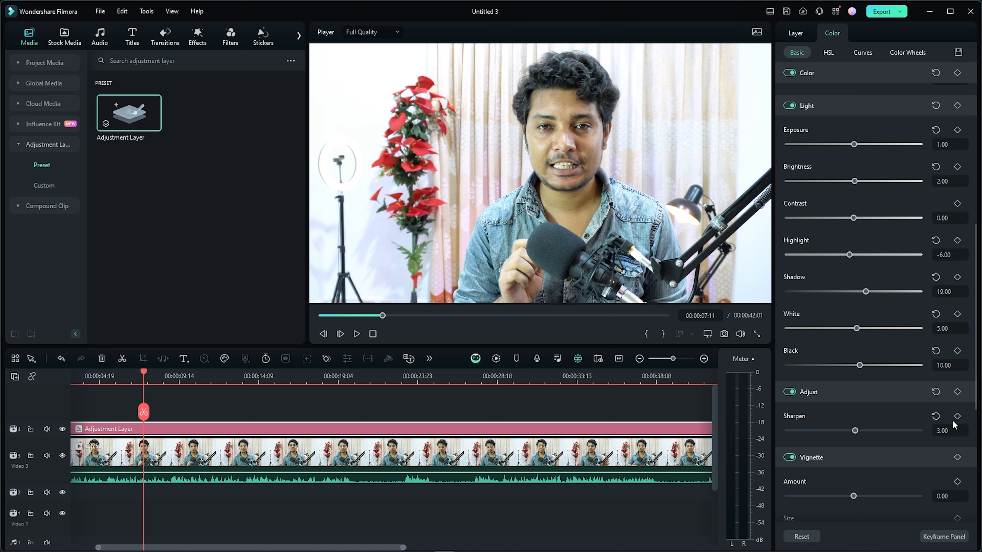
left_click(933, 416)
scroll(861, 413, "down", 1)
left_click(788, 362)
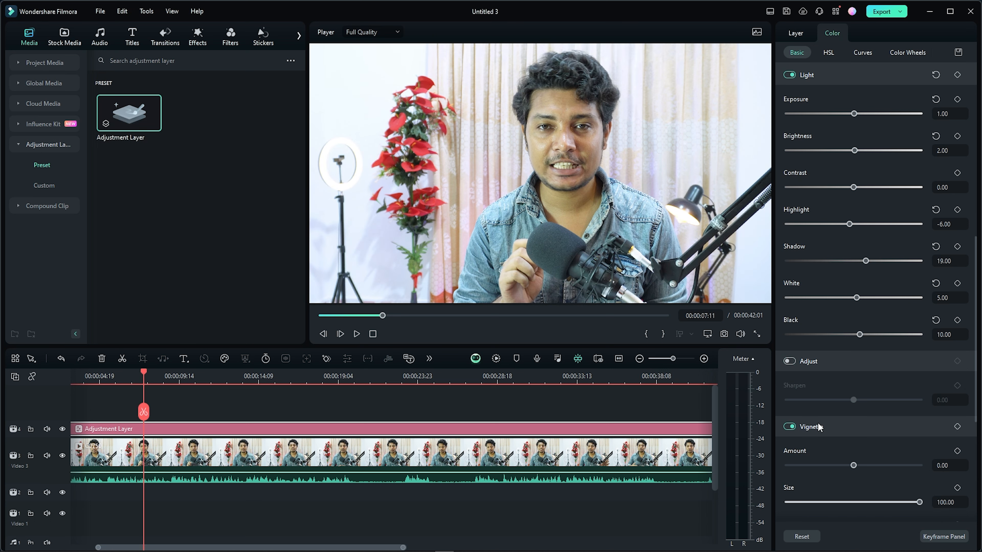
Examine the adjustment layer's Vignette and Color Match settings
scroll(813, 439, "down", 1)
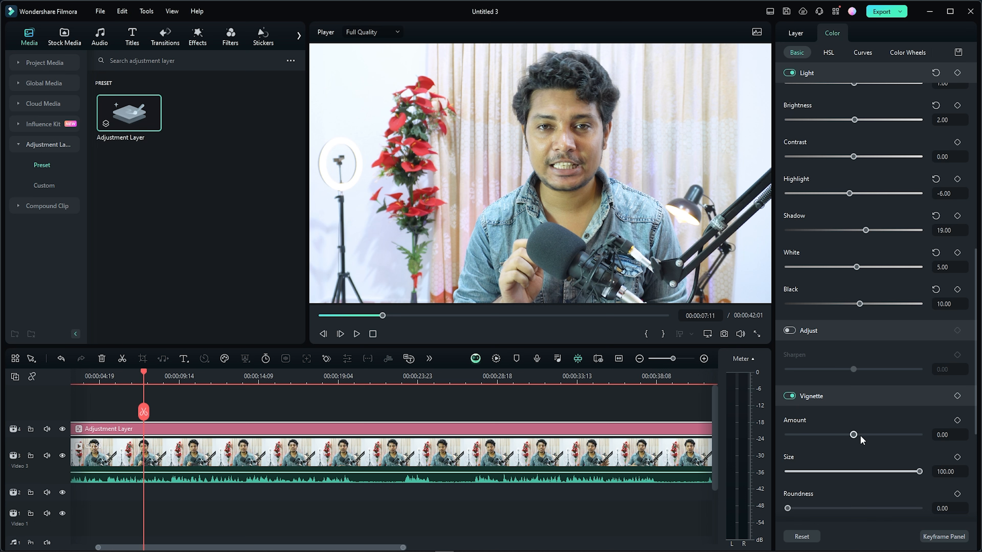
mouse_move(854, 434)
left_mouse_down()
mouse_move(901, 435)
mouse_move(787, 435)
mouse_move(854, 439)
left_mouse_up()
scroll(876, 455, "down", 1)
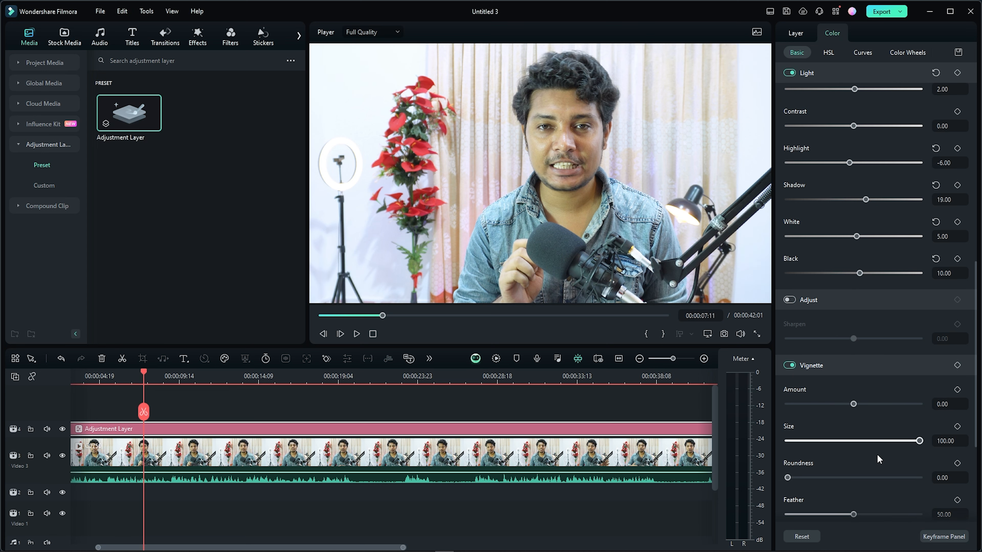
scroll(851, 464, "down", 6)
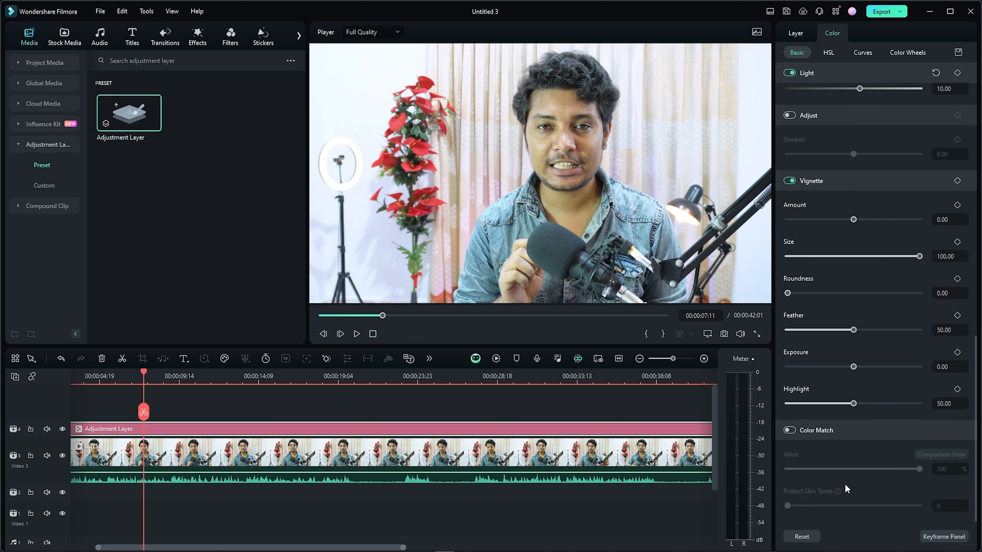
scroll(847, 348, "up", 7)
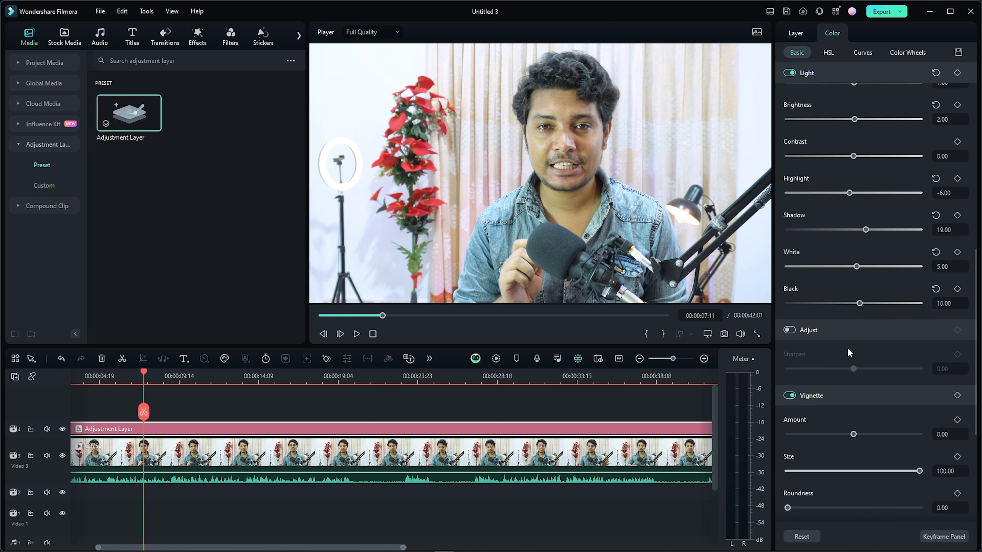
scroll(847, 348, "up", 5)
Set the orange range's Hue to -16 in the layer's HSL settings and fine-tune its Saturation
left_click(828, 52)
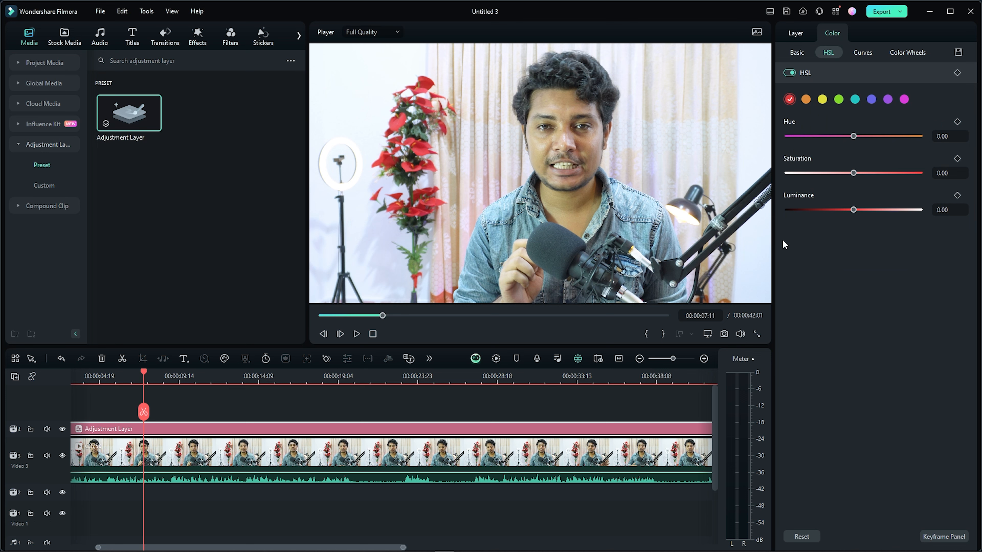
left_click(806, 99)
left_click_drag(853, 136, 843, 137)
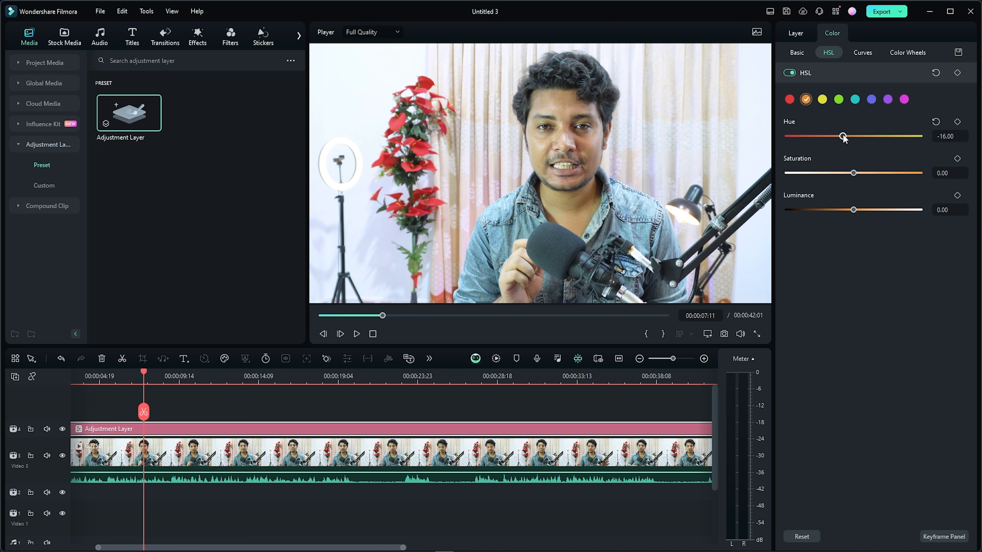
left_click_drag(853, 172, 852, 174)
Set the yellow range's HSL Hue to -36 and fine-tune its Saturation and Luminance
left_click(822, 99)
left_click_drag(855, 140, 831, 140)
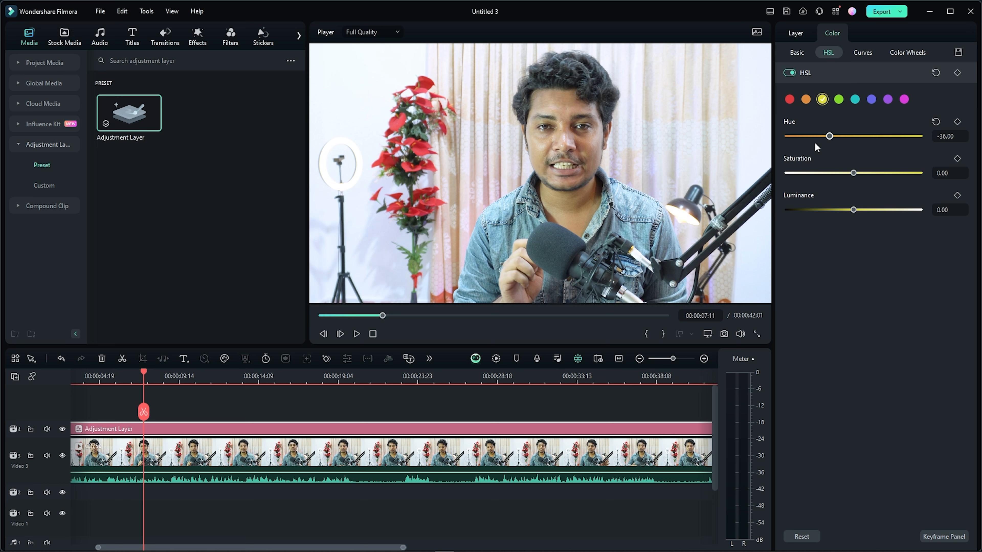
mouse_move(852, 173)
left_mouse_down()
mouse_move(843, 174)
mouse_move(854, 174)
left_mouse_up()
left_click_drag(853, 210, 858, 210)
View the green and cyan HSL ranges and compare the picture with the HSL correction off and on
left_click(839, 100)
left_click(855, 101)
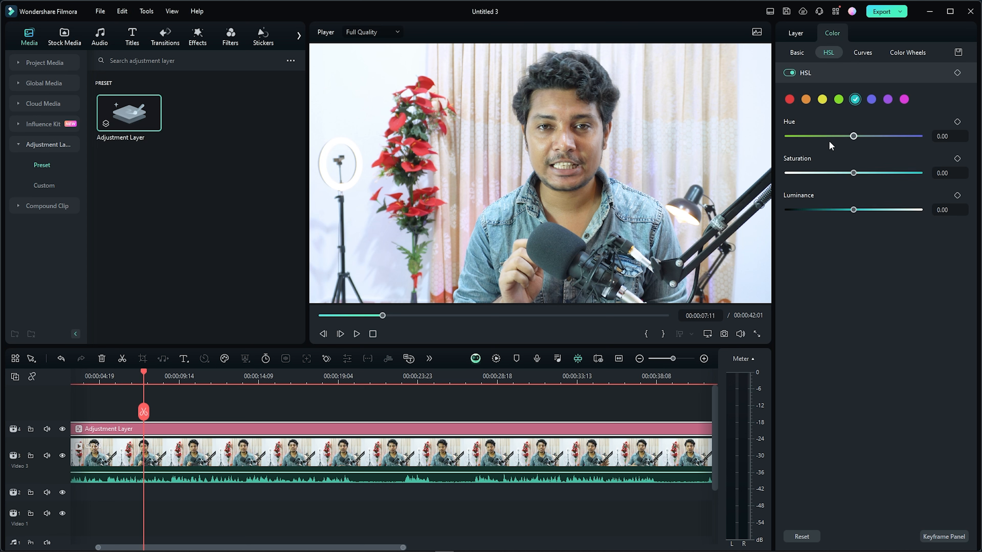
left_click(790, 73)
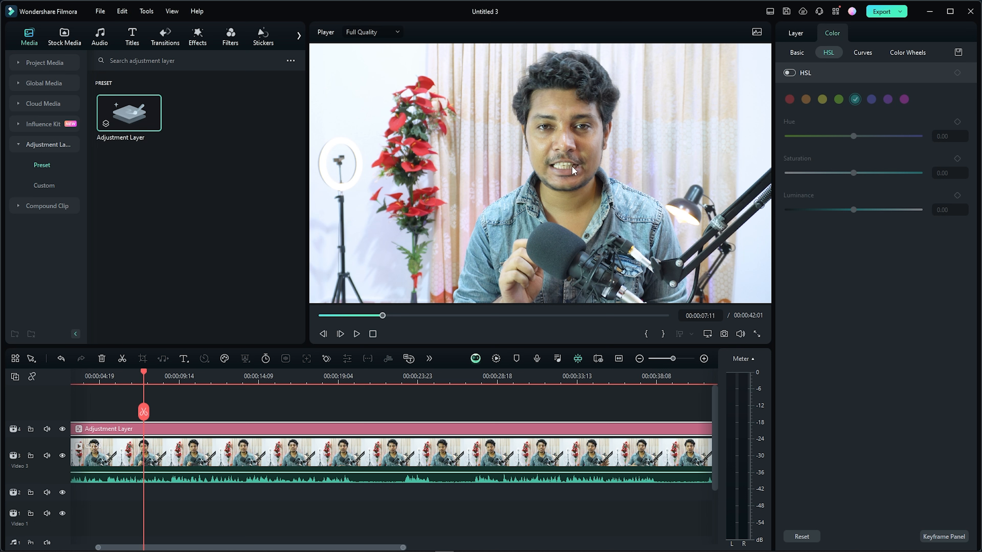
left_click(790, 73)
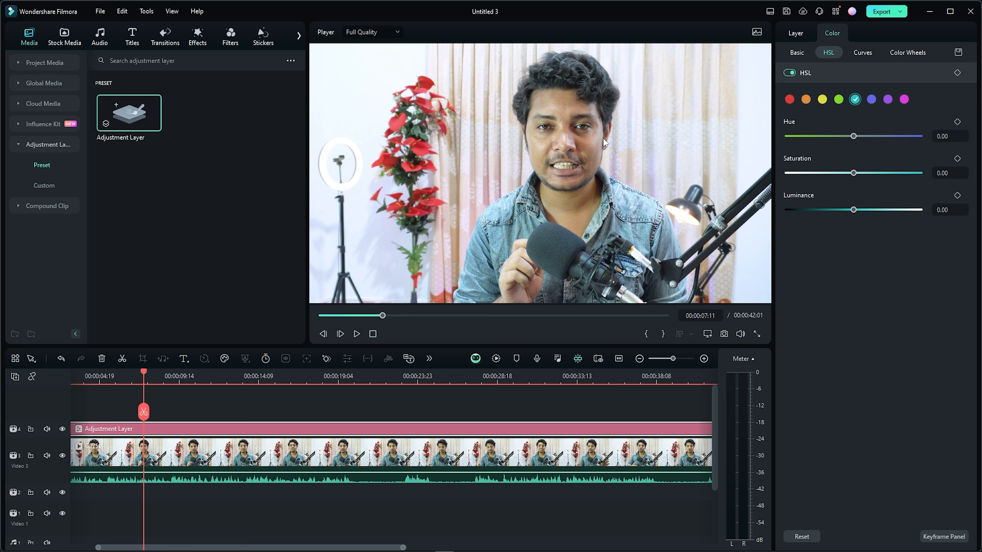
left_click(790, 74)
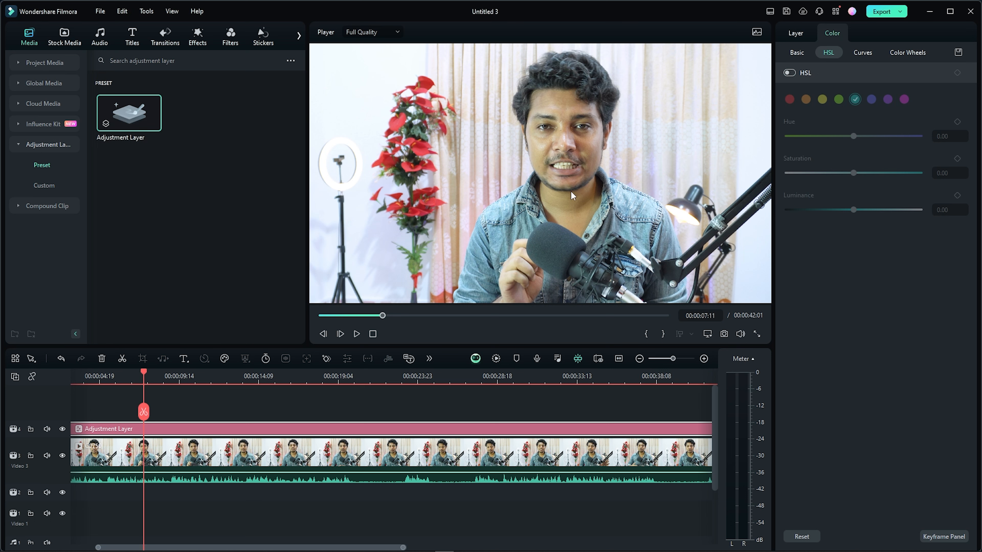
left_click(790, 73)
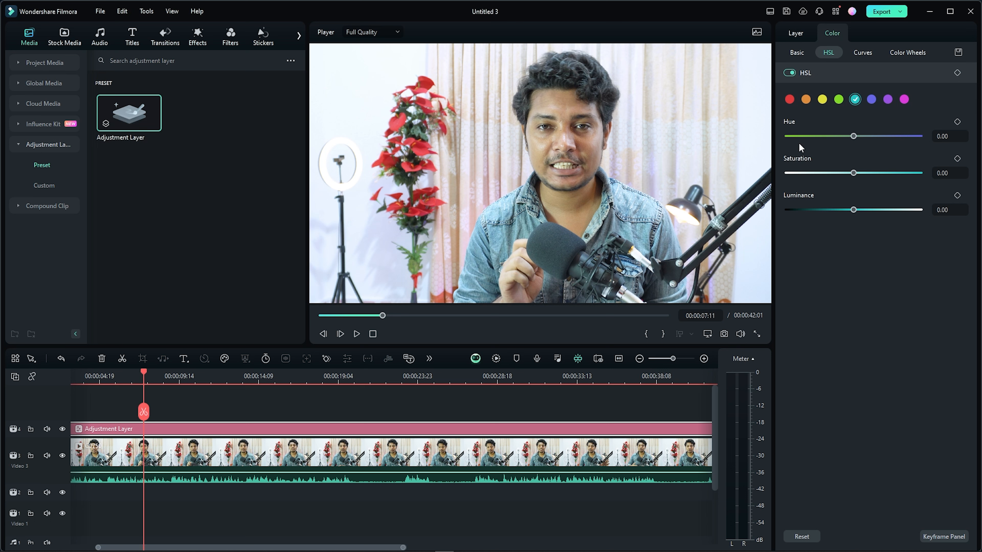
Sample the subject's shirt for the layer's color curves and lift the white curve slightly above its midpoint
left_click(865, 52)
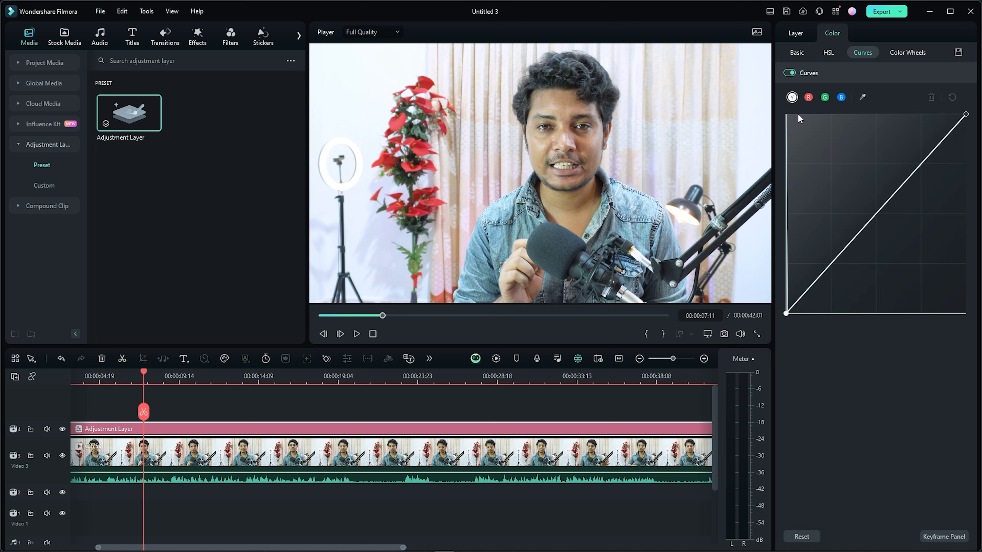
left_click(863, 97)
left_click(580, 209)
mouse_move(899, 193)
left_mouse_down()
mouse_move(886, 184)
mouse_move(904, 203)
mouse_move(889, 195)
left_mouse_up()
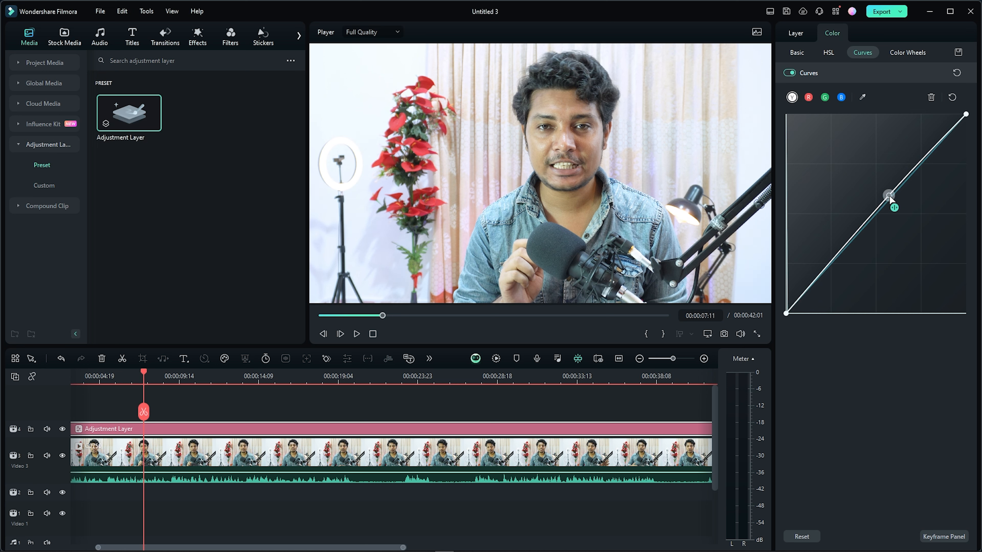
Add a midpoint near the diagonal on the red curve and raise the green curve's middle slightly
left_click(808, 98)
left_click(873, 211)
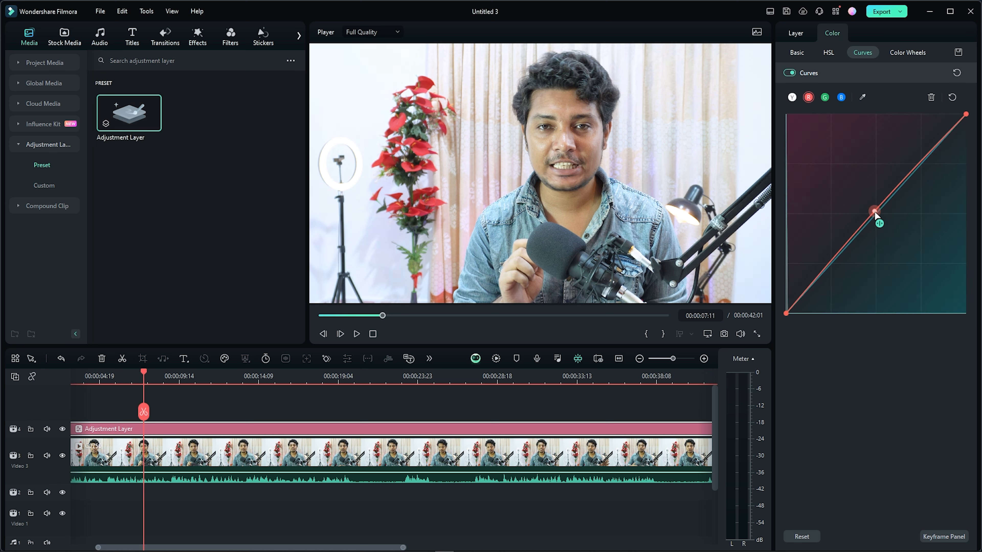
left_click_drag(874, 211, 879, 215)
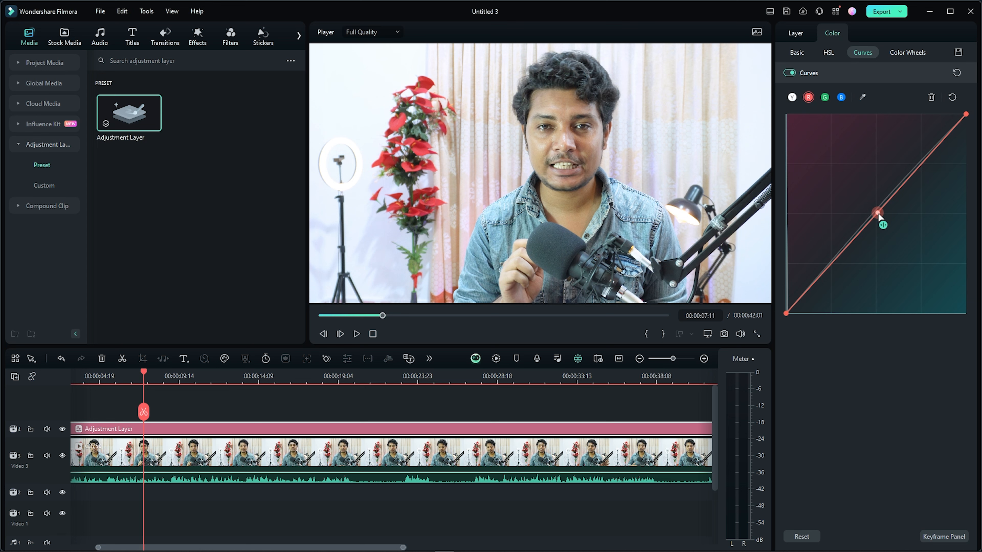
left_click(824, 97)
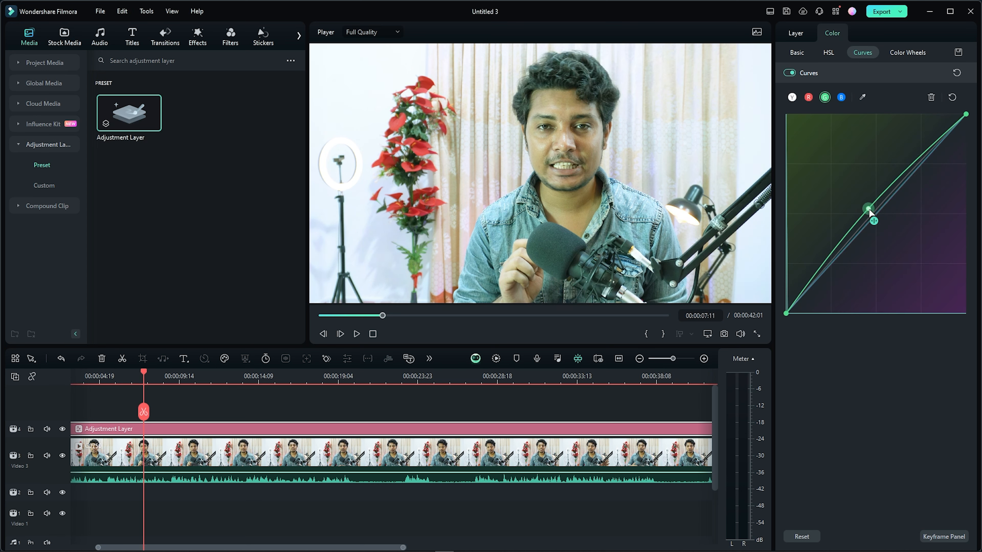
Raise the blue curve slightly with points in its lower, middle and upper parts, and compare the picture with the adjustment layer hidden and shown
left_click(841, 97)
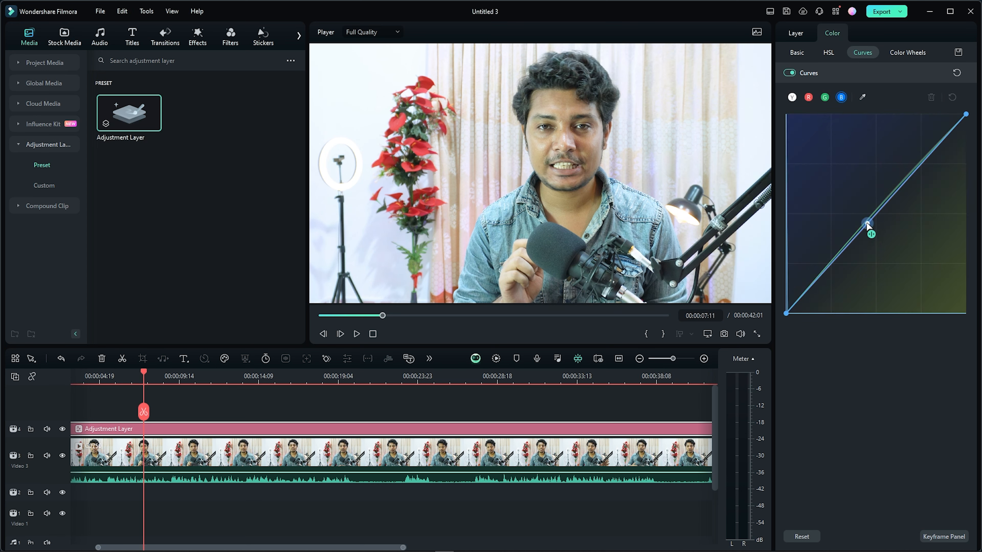
left_click_drag(867, 224, 876, 213)
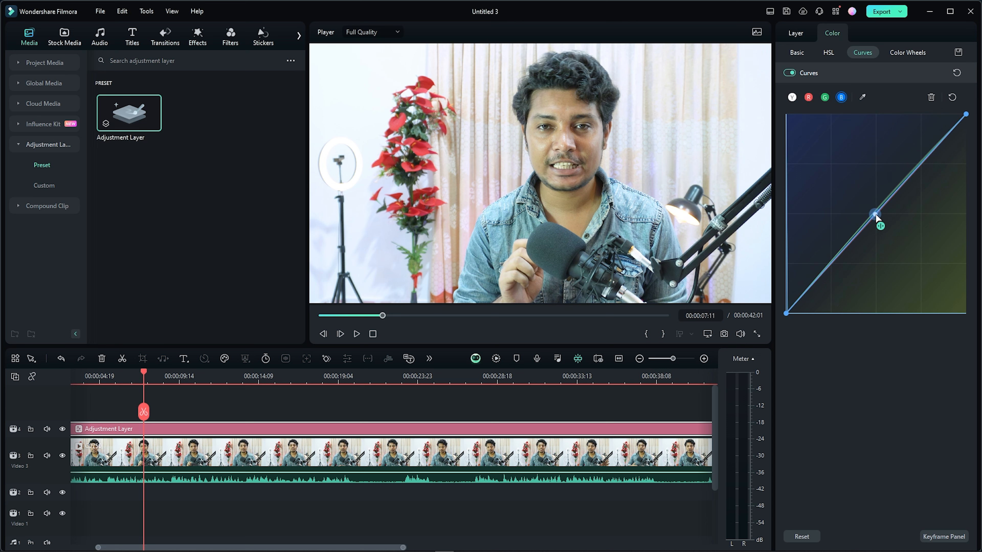
left_click(922, 162)
left_click_drag(830, 265, 825, 267)
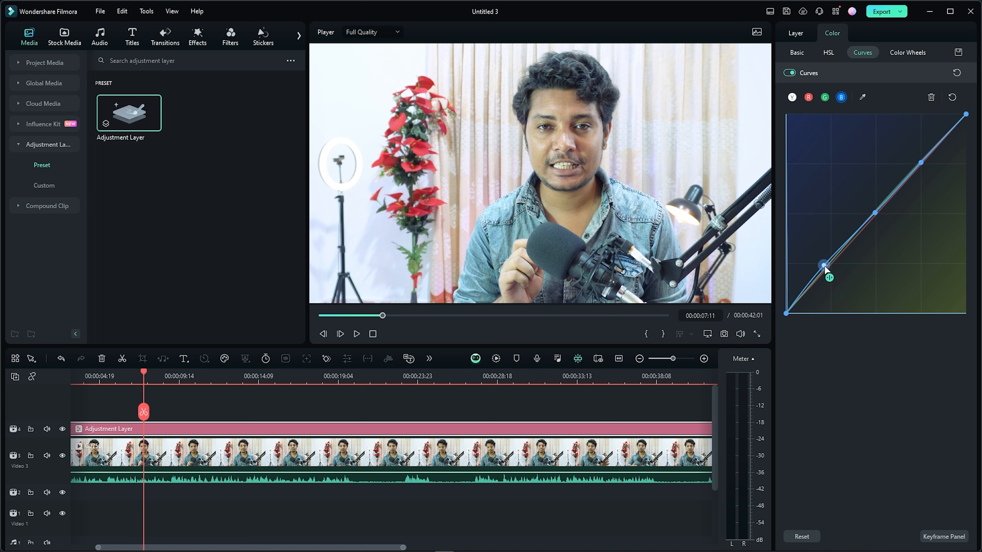
left_click_drag(875, 213, 873, 211)
left_click(883, 199)
left_click_drag(919, 165, 916, 164)
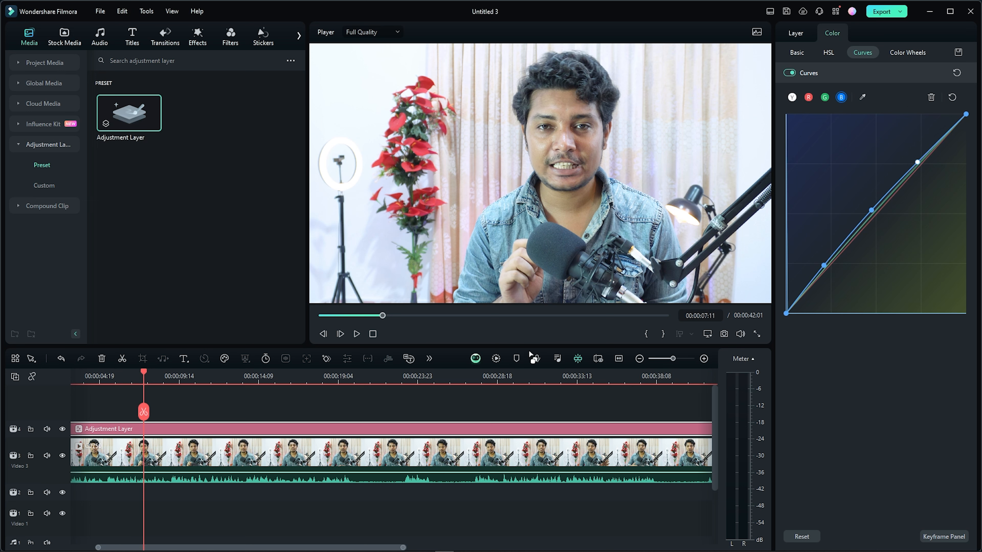
left_click(62, 429)
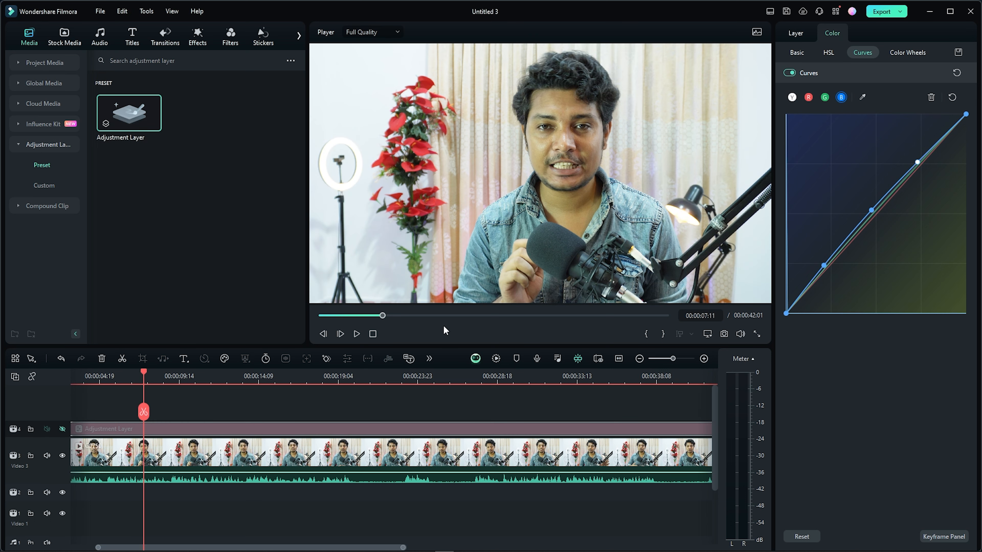
left_click(62, 429)
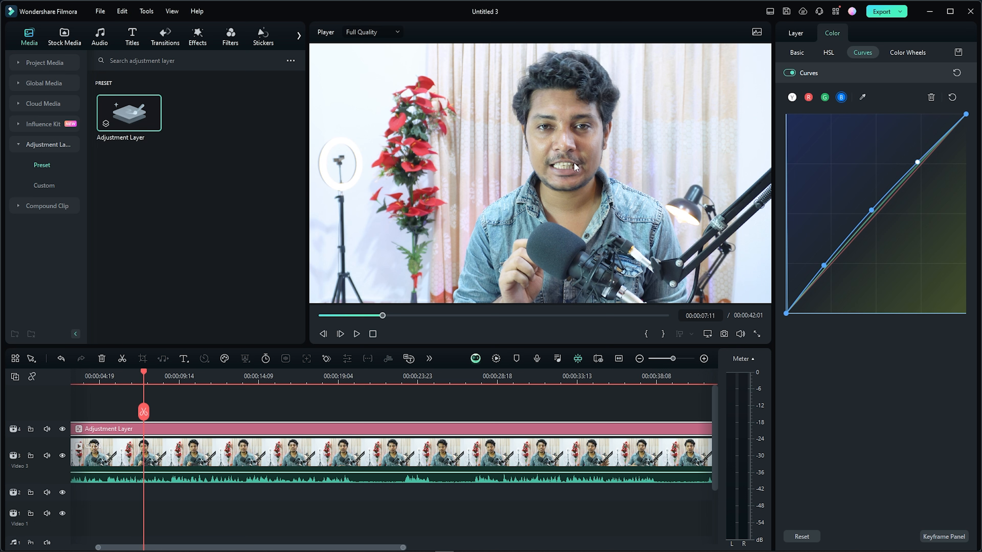
Shift the layer's color wheels slightly: highlights to 93.33/94.90/100.00, midtones to 92.94/99.22/100.00, and shadows a little toward red
left_click(899, 52)
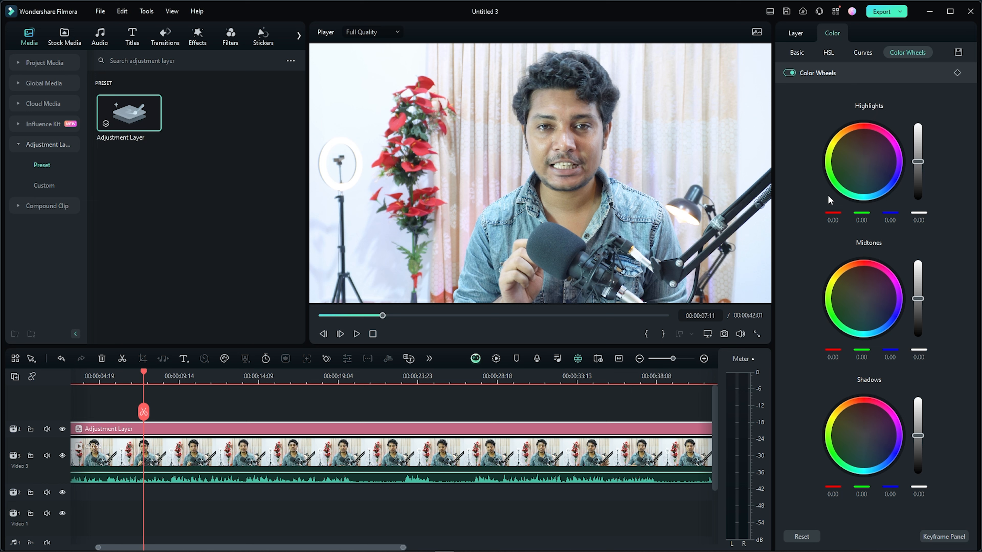
mouse_move(878, 166)
mouse_move(864, 162)
left_mouse_down()
mouse_move(889, 182)
mouse_move(870, 130)
mouse_move(853, 137)
mouse_move(837, 174)
mouse_move(864, 162)
left_mouse_up()
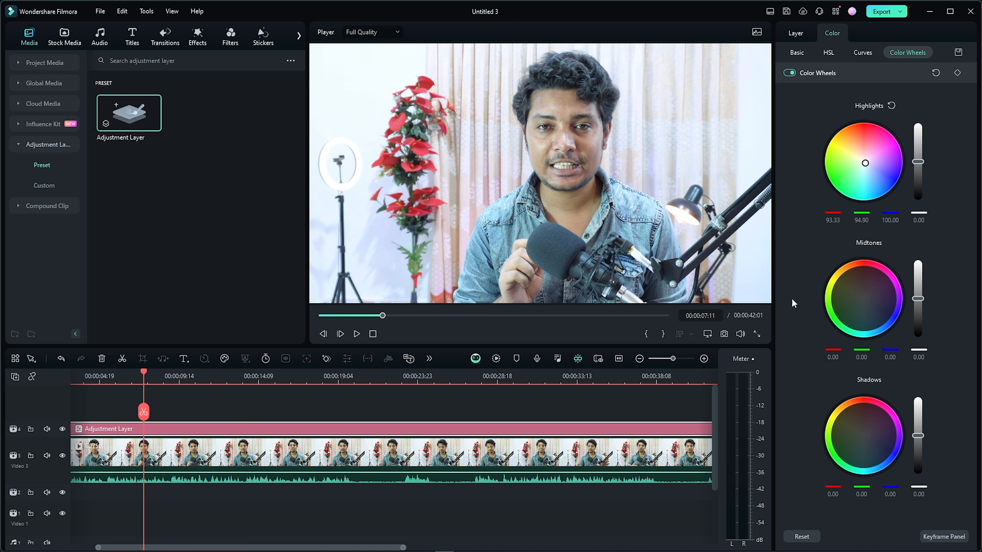
mouse_move(864, 298)
left_mouse_down()
mouse_move(852, 289)
mouse_move(874, 297)
mouse_move(862, 303)
left_mouse_up()
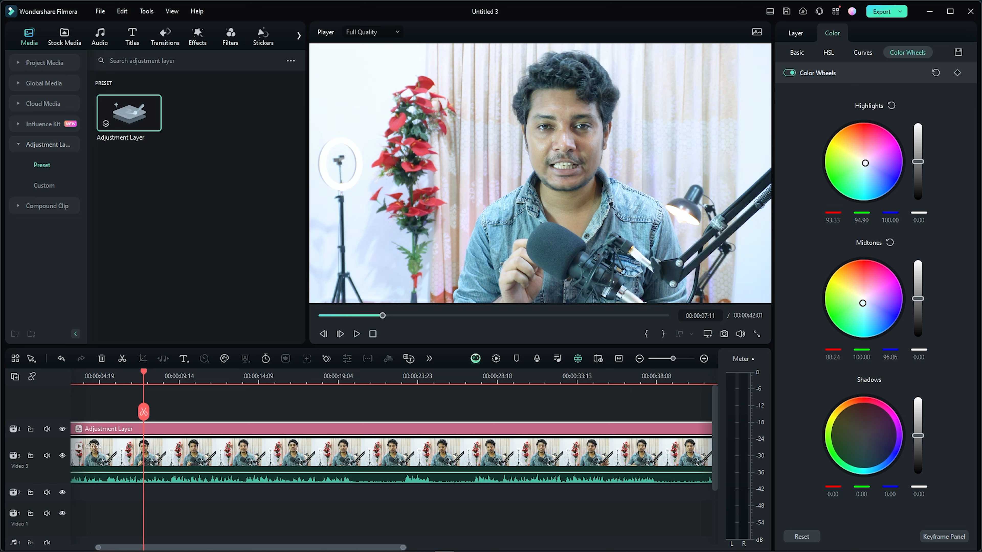
left_click_drag(863, 302, 863, 301)
left_click(863, 434)
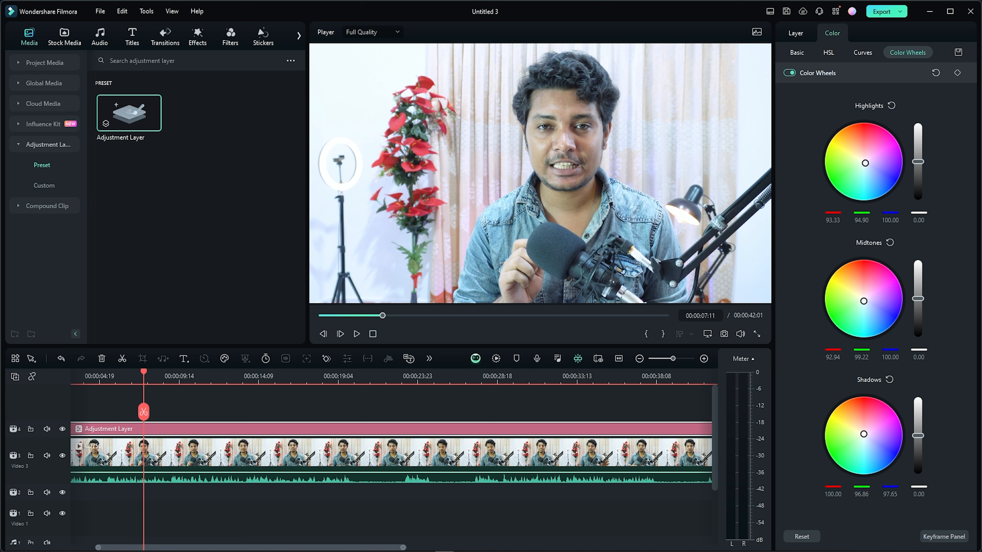
mouse_move(864, 434)
left_mouse_down()
mouse_move(883, 445)
mouse_move(859, 439)
mouse_move(865, 432)
left_mouse_up()
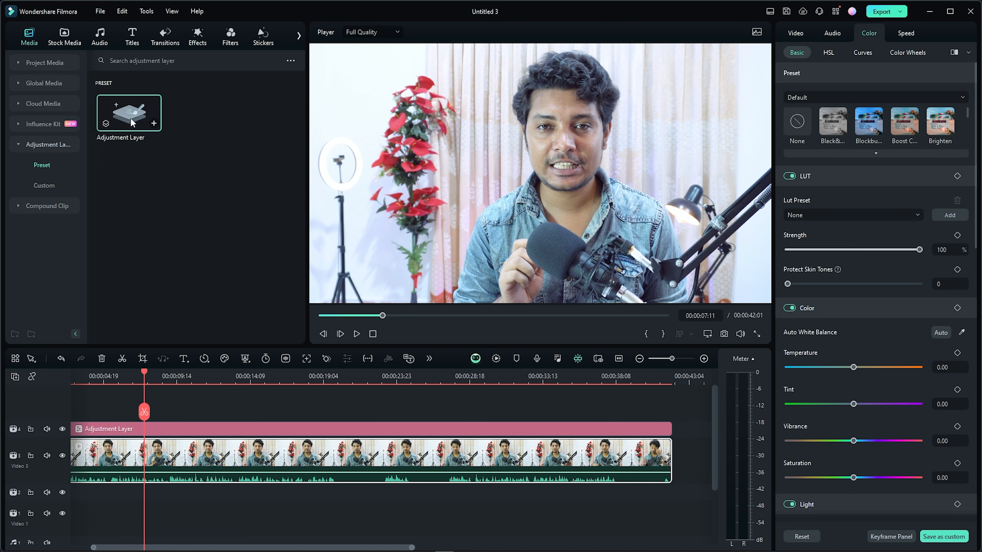
Look through the trending effects and apply the Beautify effect to the talking-head video clip
left_click(198, 38)
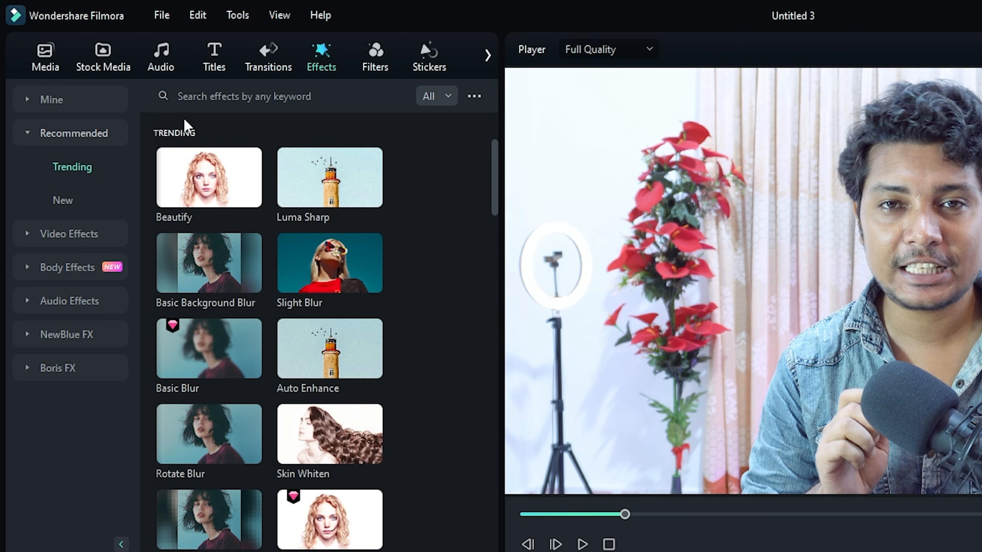
mouse_move(204, 217)
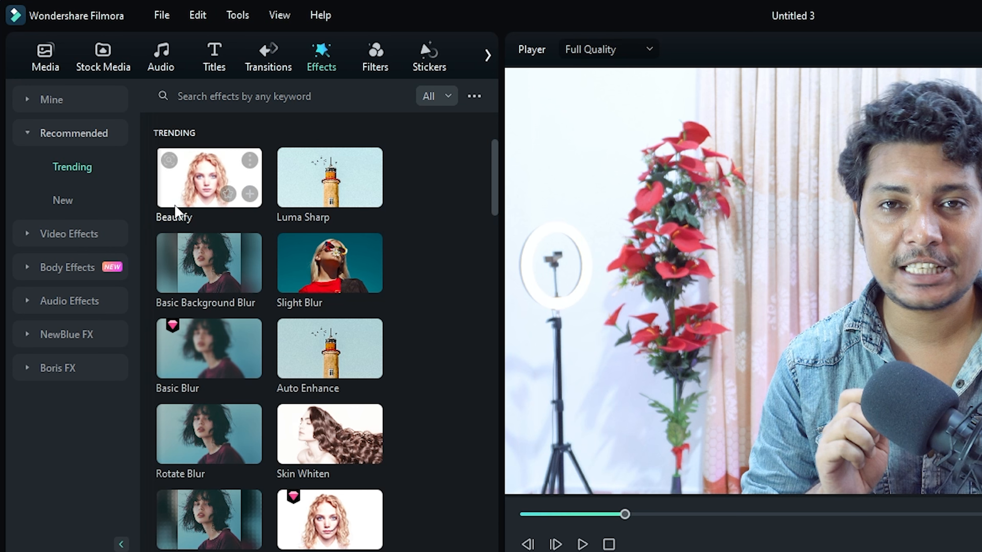
scroll(417, 383, "down", 3)
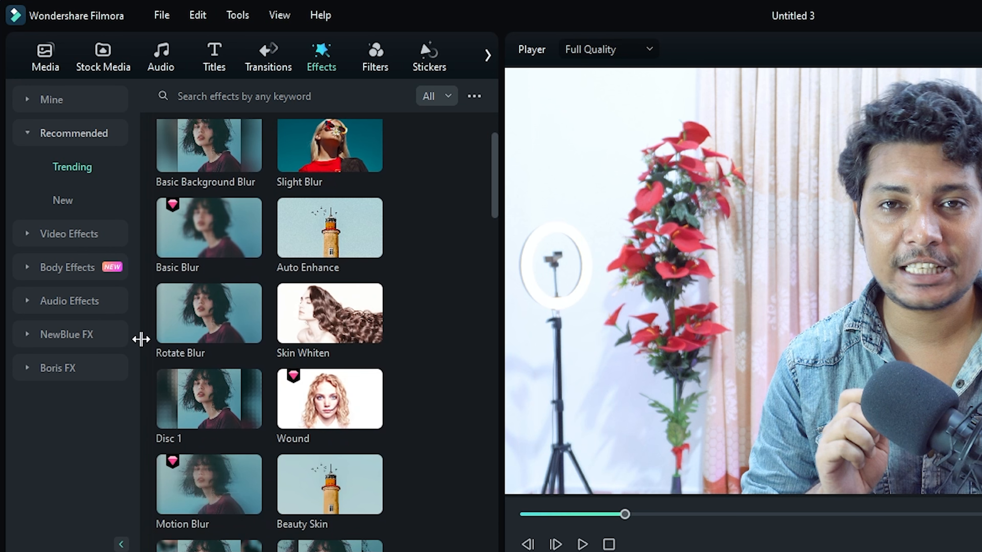
scroll(252, 368, "down", 5)
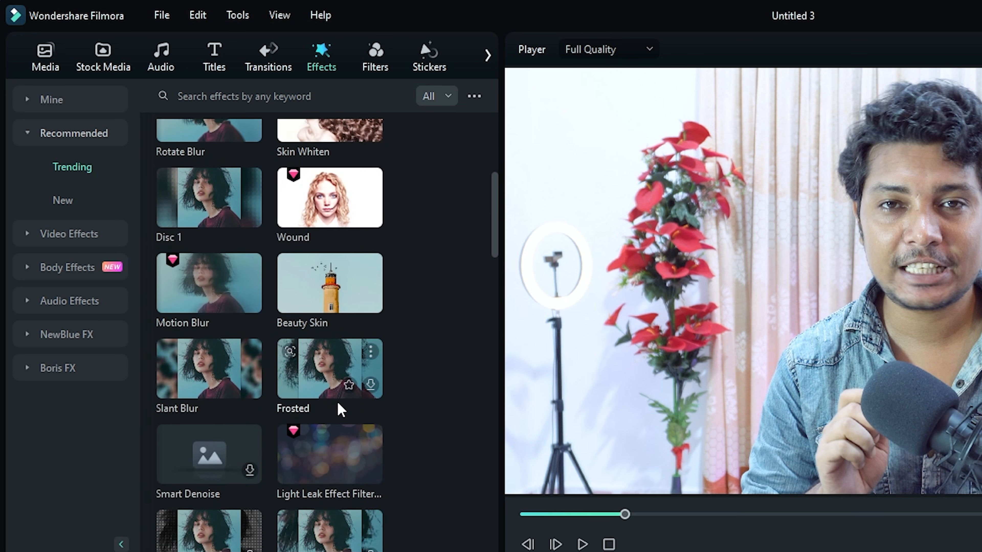
scroll(423, 408, "down", 7)
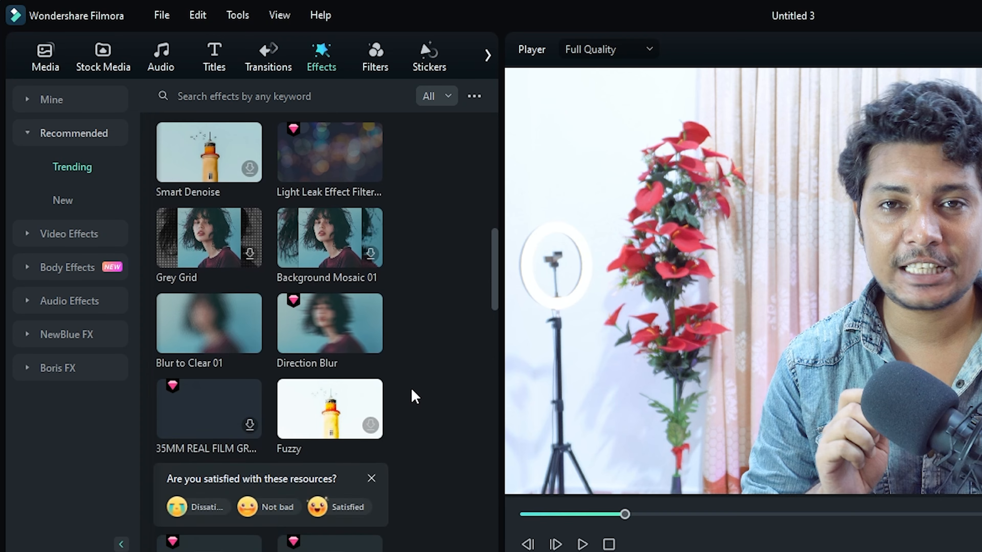
scroll(414, 391, "up", 12)
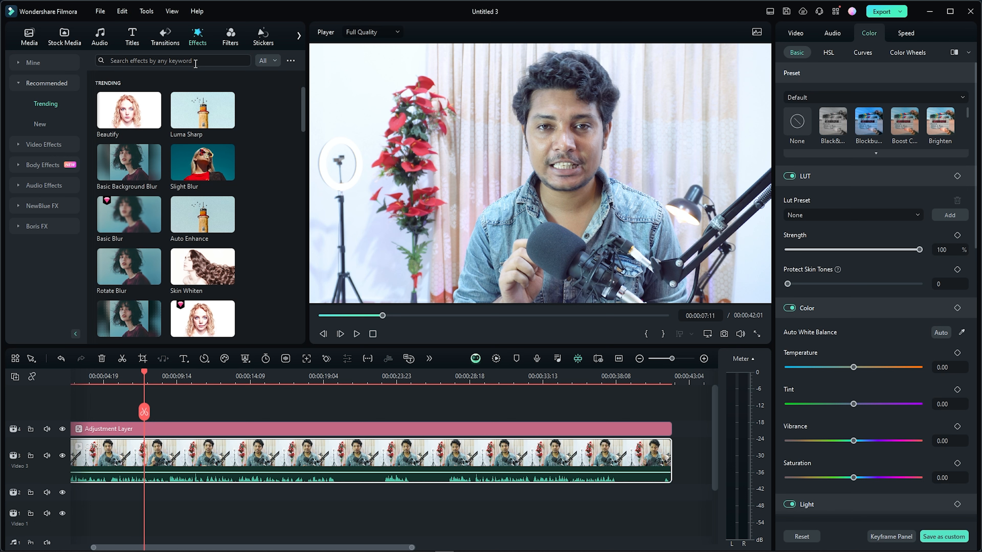
left_click(196, 63)
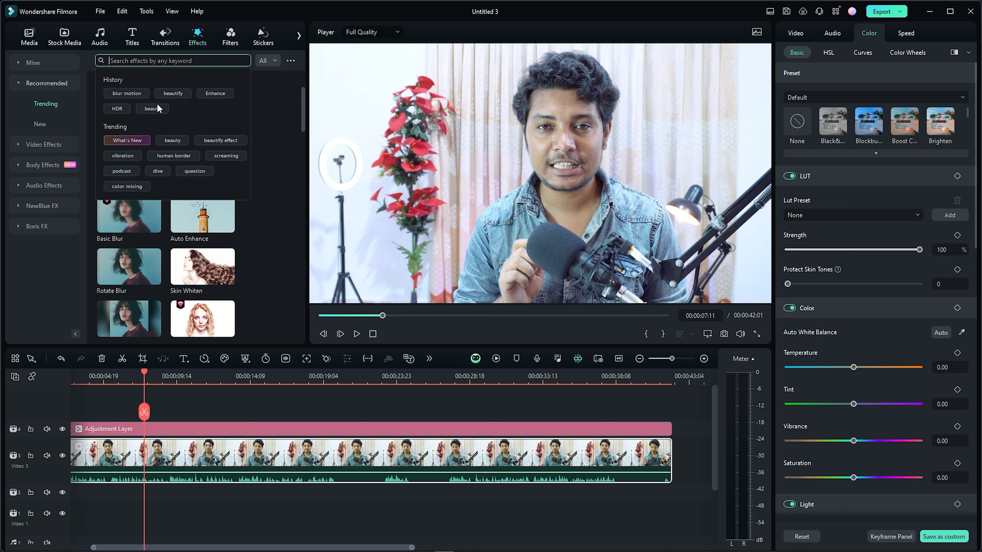
left_click(280, 113)
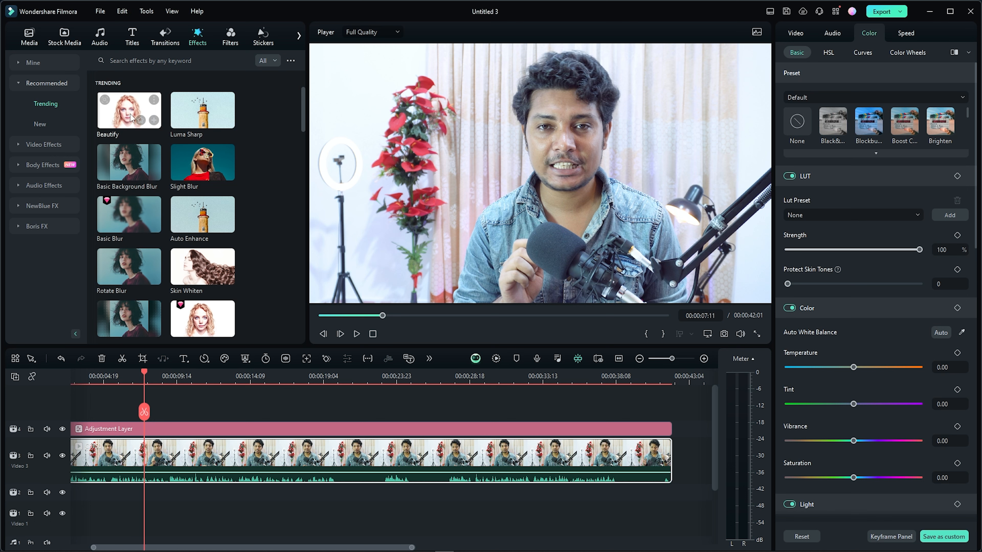
left_click_drag(128, 110, 199, 462)
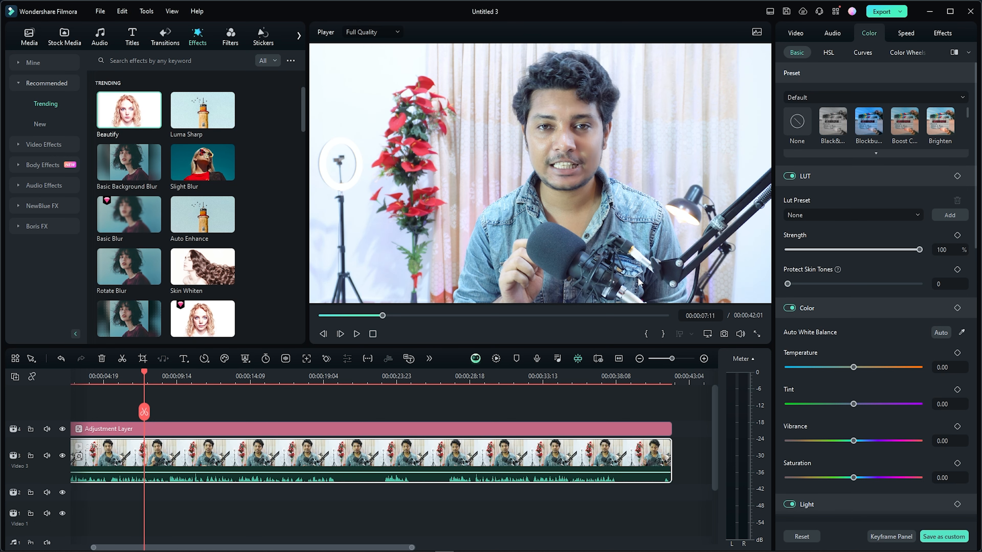
At about 00:00:14:17, enlarge the preview area and set the Beautify effect's Redden to 50 and Smooth to 30
left_click(940, 34)
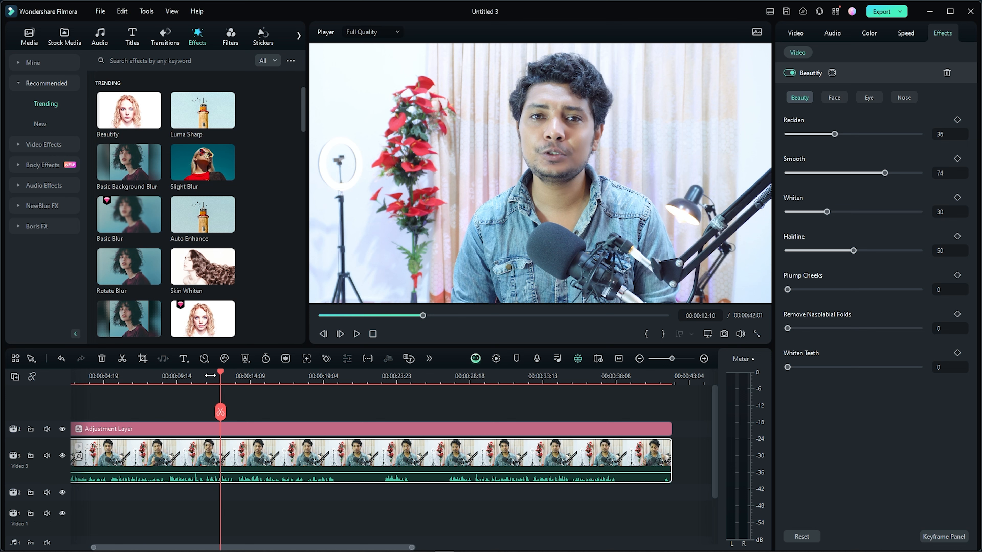
left_click_drag(221, 373, 256, 373)
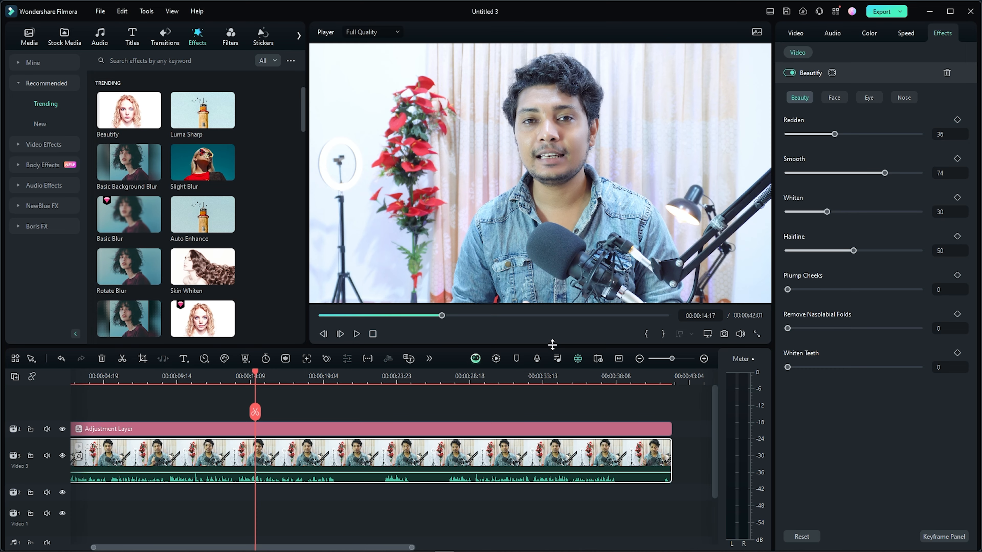
left_click_drag(552, 346, 551, 384)
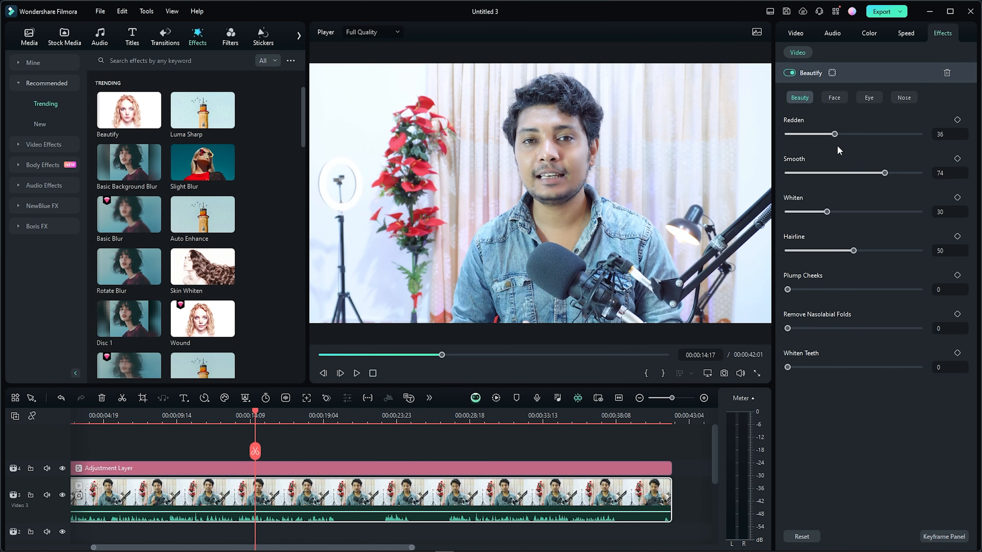
left_click_drag(835, 135, 853, 135)
left_click_drag(885, 174, 825, 173)
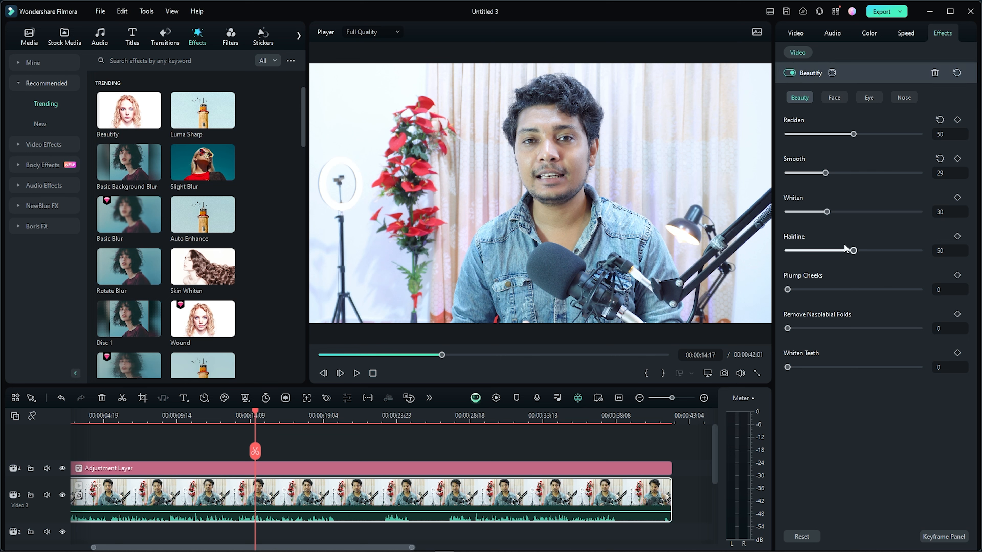
left_click(947, 174)
type("30")
key("Return")
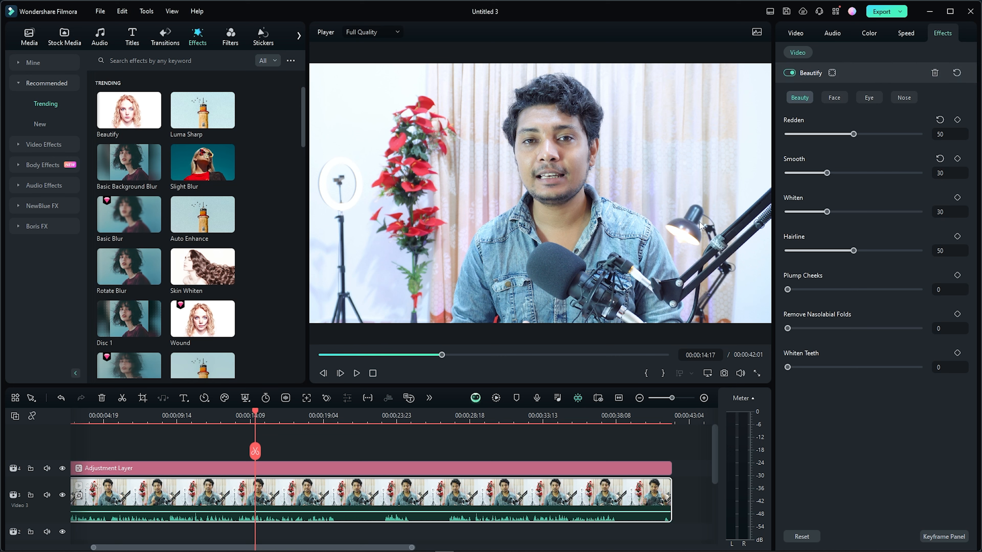
Set the Beautify effect's Whiten to 6 and Hairline to 19
left_click_drag(821, 215, 795, 212)
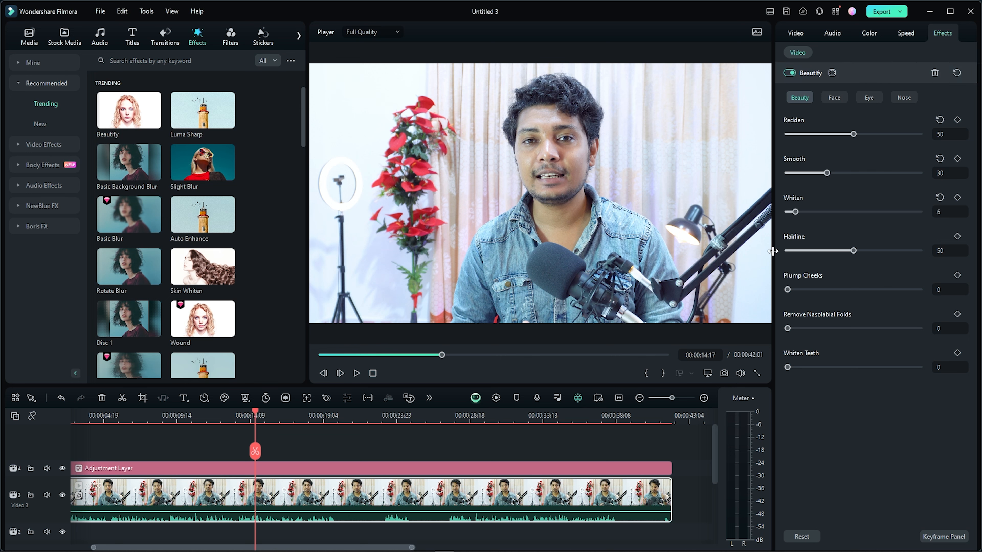
left_click_drag(853, 251, 812, 253)
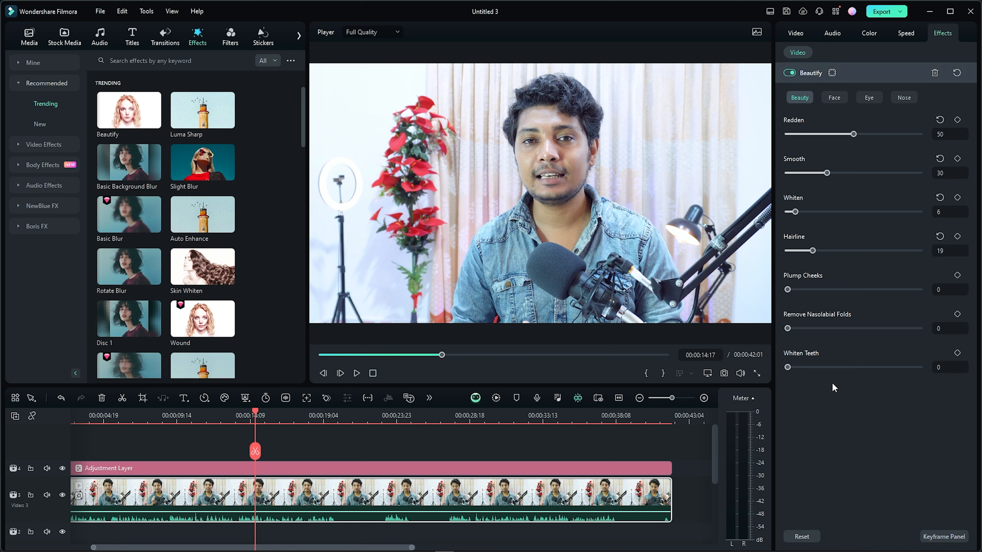
Set Remove Nasolabial Folds to 12, and Whiten Teeth to 24 after trying 100 on a frame with visible teeth
left_click_drag(788, 328, 797, 329)
left_click_drag(797, 328, 884, 353)
left_click_drag(882, 328, 803, 338)
left_click_drag(790, 366, 931, 370)
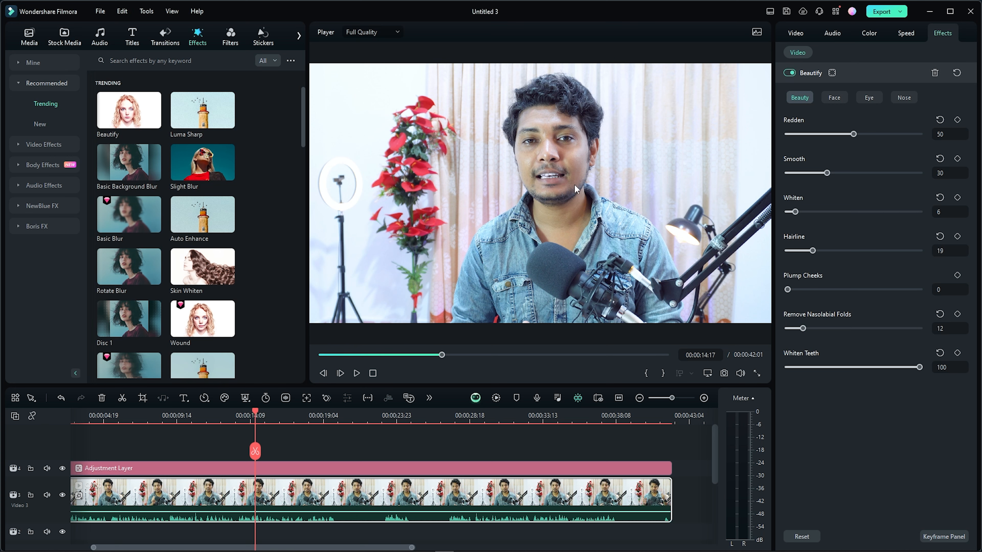
left_click_drag(254, 409, 277, 412)
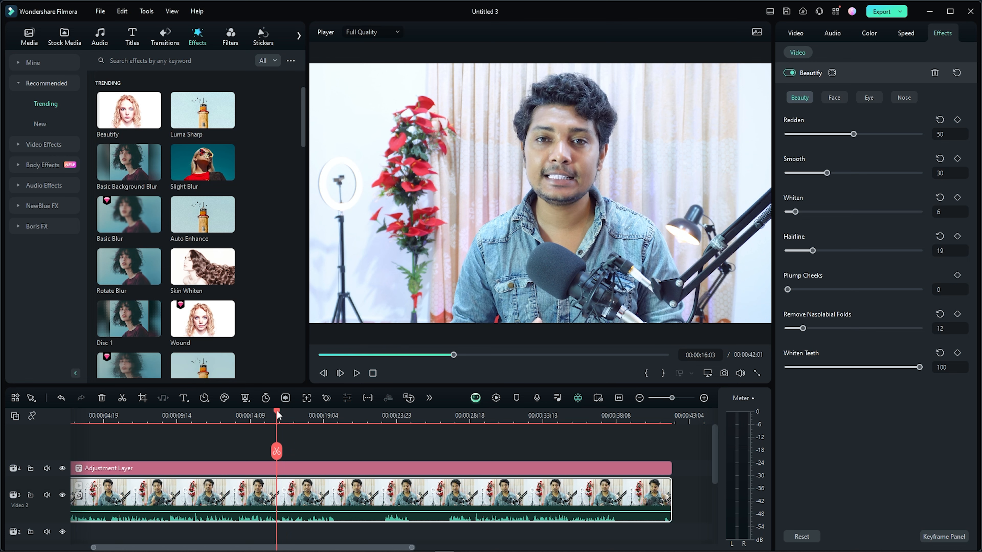
left_click_drag(840, 367, 818, 367)
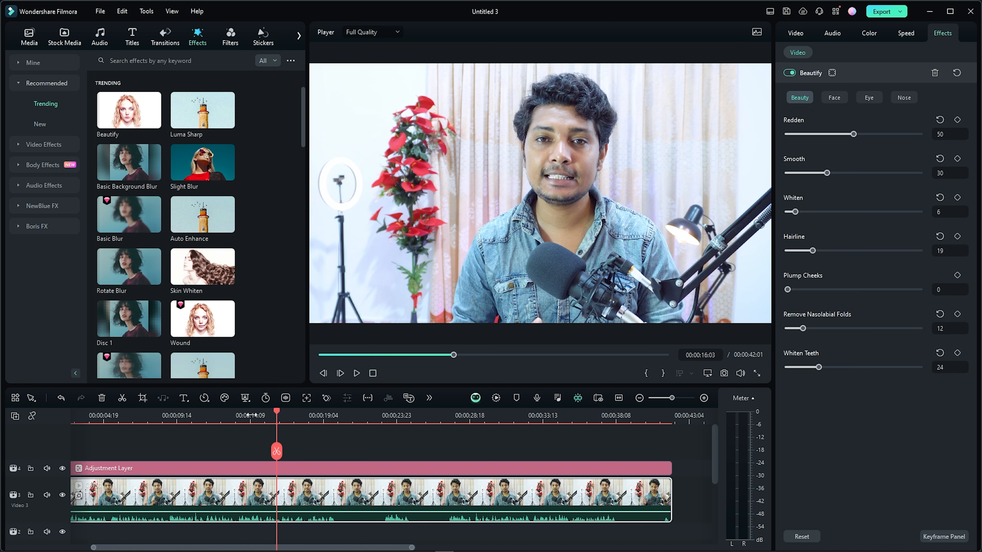
At about 00:00:15:07, set the Beautify effect's Shrink Face to 0, and try a higher Shrink Jaw before resetting it
mouse_move(277, 412)
left_mouse_down()
mouse_move(312, 410)
mouse_move(264, 411)
left_mouse_up()
left_click(833, 98)
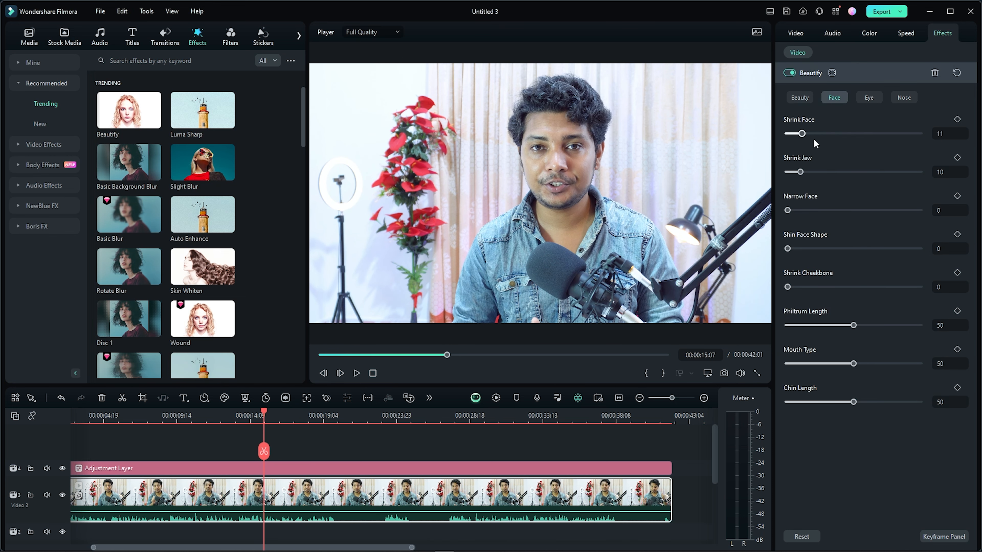
mouse_move(804, 136)
left_mouse_down()
mouse_move(787, 135)
mouse_move(882, 136)
mouse_move(929, 149)
mouse_move(806, 145)
left_mouse_up()
left_click(951, 134)
type("0")
key("Return")
mouse_move(799, 172)
left_mouse_down()
mouse_move(831, 173)
mouse_move(819, 173)
left_mouse_up()
left_click(940, 157)
In the Beautify effect's eye settings, set Enlarge Eye to 9 and Round Eye to 10
left_click(864, 98)
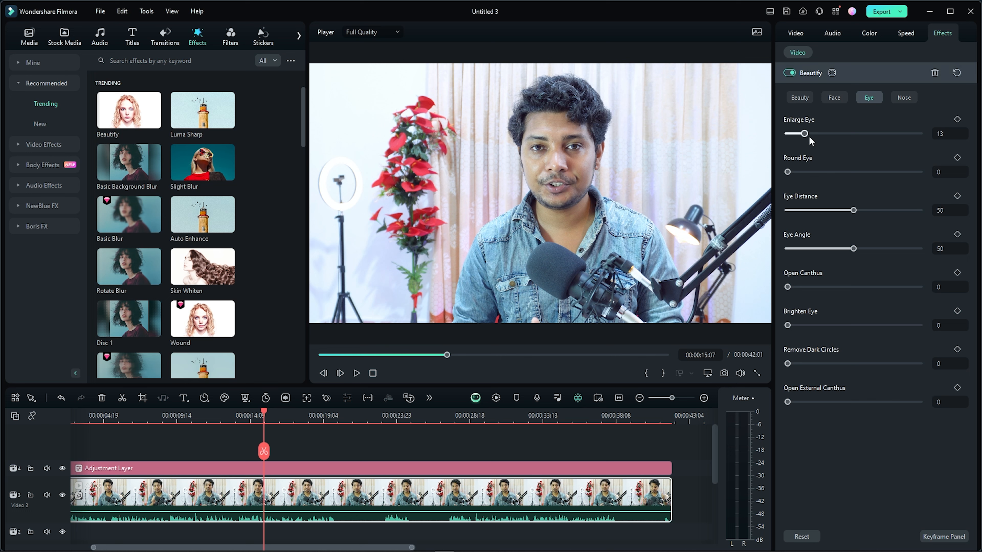
mouse_move(805, 135)
left_mouse_down()
mouse_move(920, 134)
mouse_move(760, 140)
mouse_move(804, 138)
left_mouse_up()
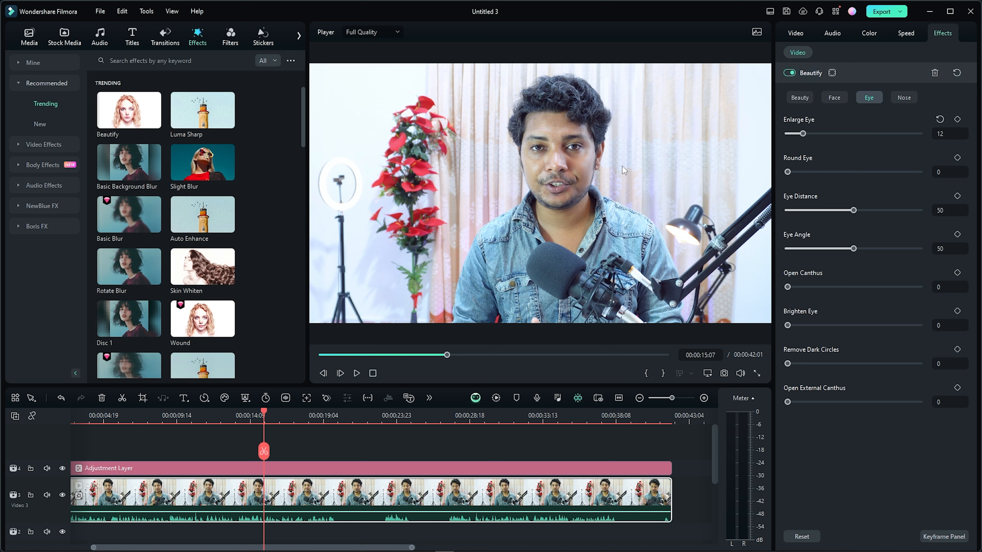
mouse_move(788, 172)
left_mouse_down()
mouse_move(943, 176)
mouse_move(800, 172)
left_mouse_up()
left_click_drag(801, 135, 799, 136)
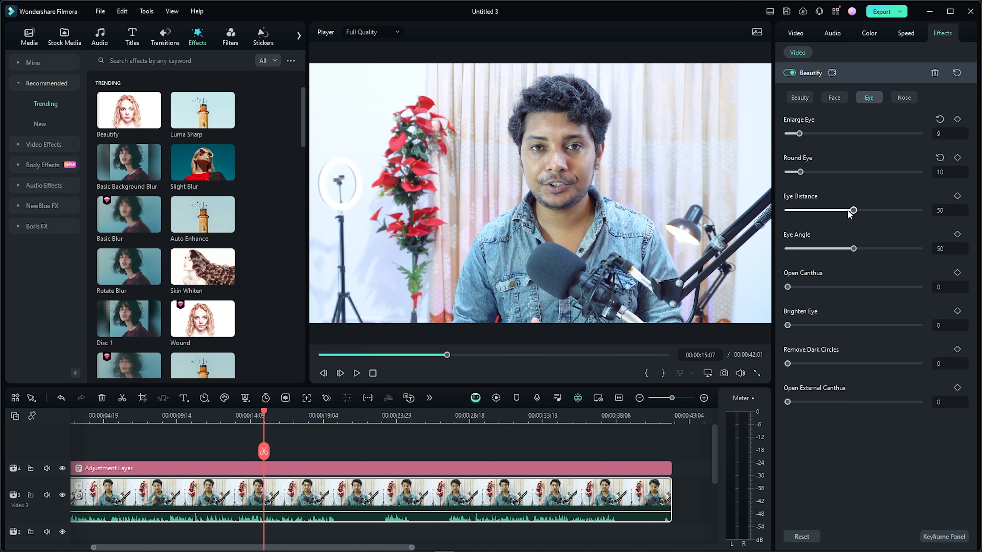
Set the Beautify effect's Eye Angle to 0 and Brighten Eye to 14
mouse_move(820, 247)
left_mouse_down()
mouse_move(912, 260)
mouse_move(750, 259)
mouse_move(883, 253)
mouse_move(809, 251)
left_mouse_up()
left_click(942, 249)
key("Return")
left_click_drag(788, 325, 812, 336)
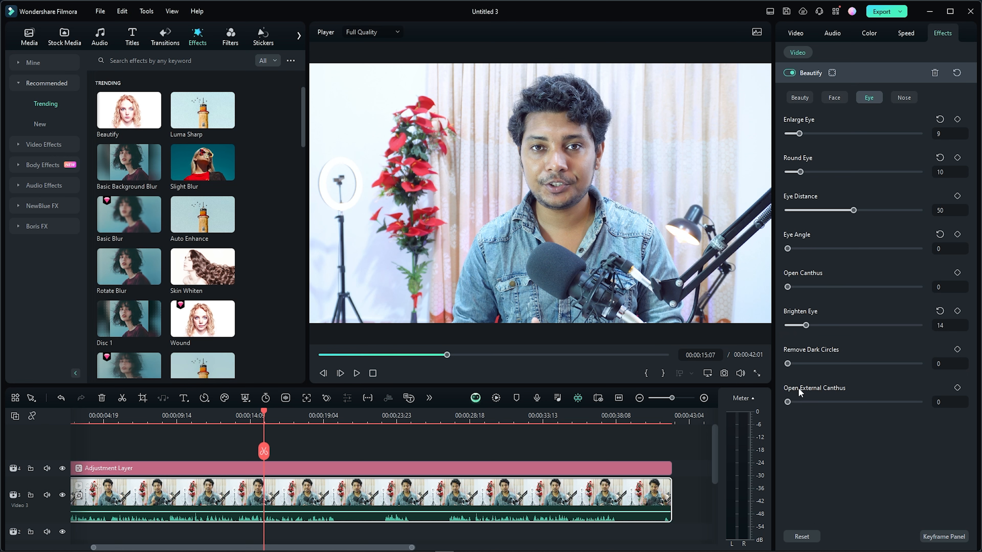
Try the Beautify effect's Narrow Nose at 100, and set it to 19
left_click(901, 99)
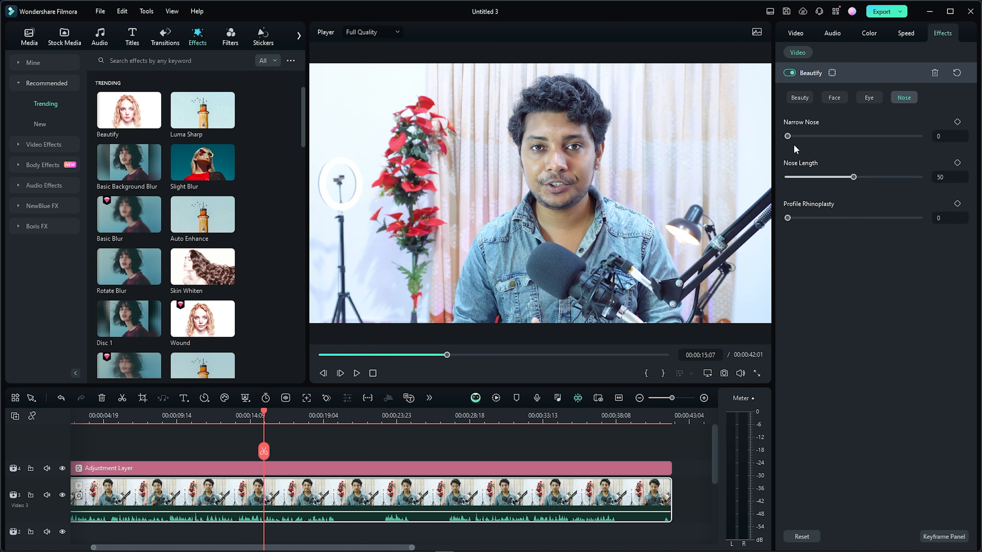
left_click_drag(788, 135, 940, 144)
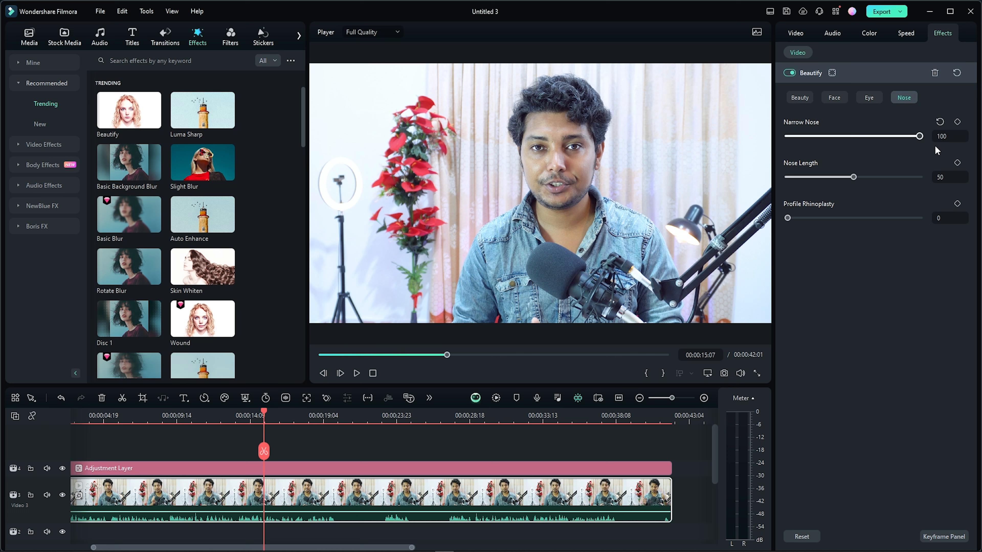
left_click_drag(919, 136, 814, 140)
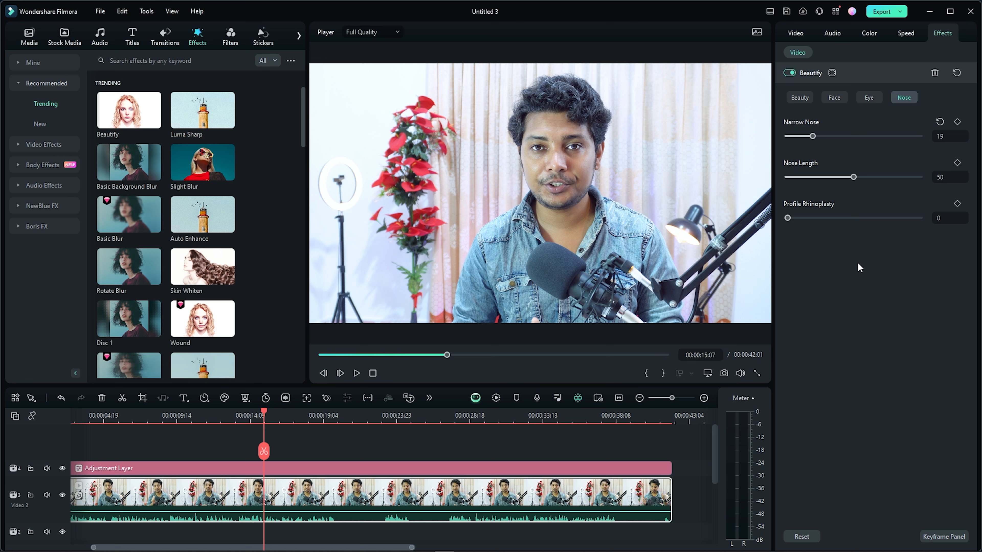
Mute the Video 3 track and play the edited video from near its beginning
left_click(564, 445)
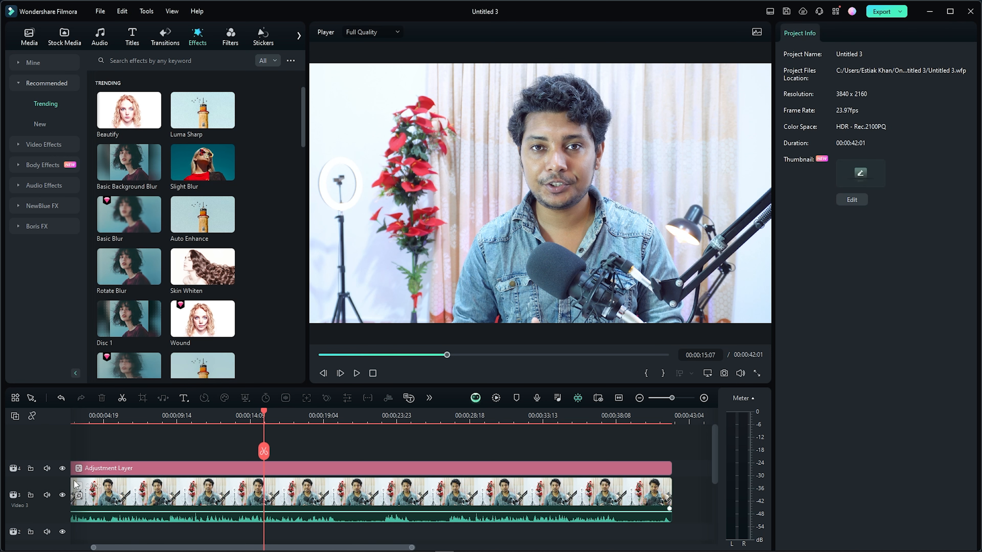
left_click(50, 495)
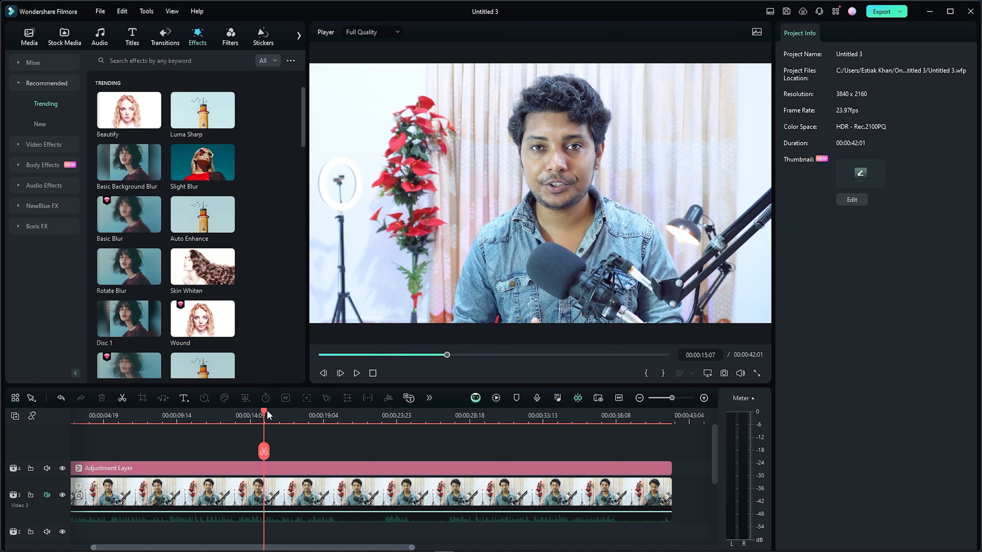
left_click(112, 415)
left_click(357, 373)
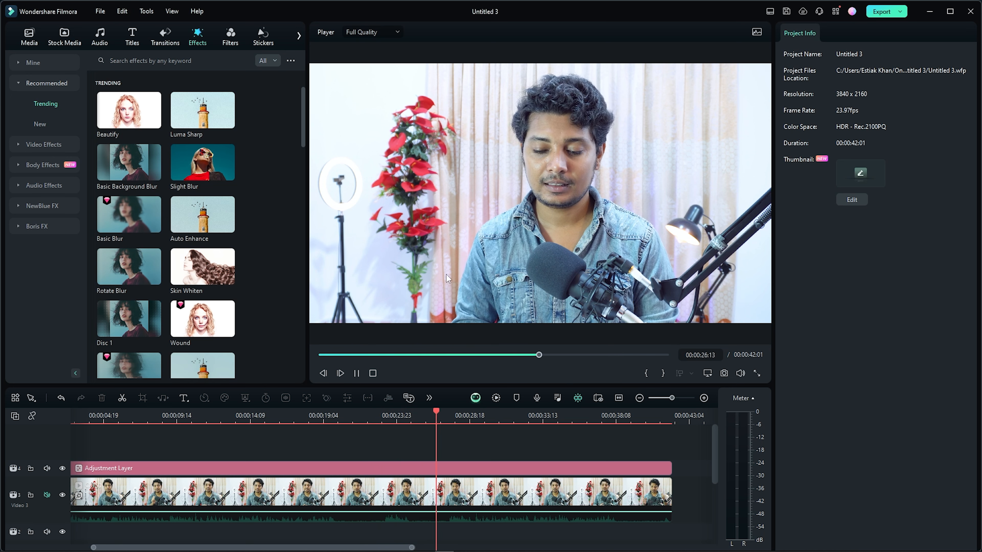
Stop the playback, select the Video 3 clip with the playhead at 00:00:16:22, and unmute its track
left_click(357, 374)
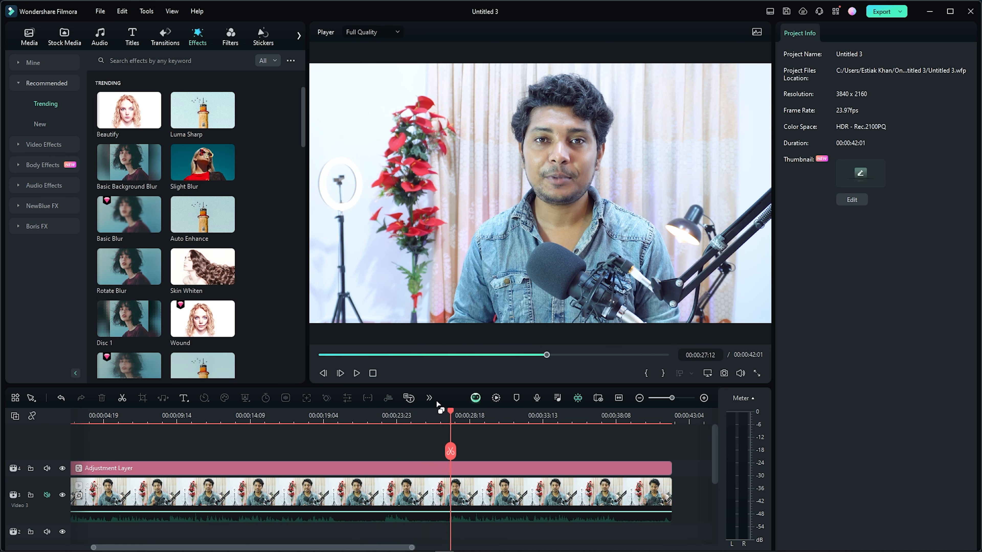
left_click_drag(448, 414, 290, 408)
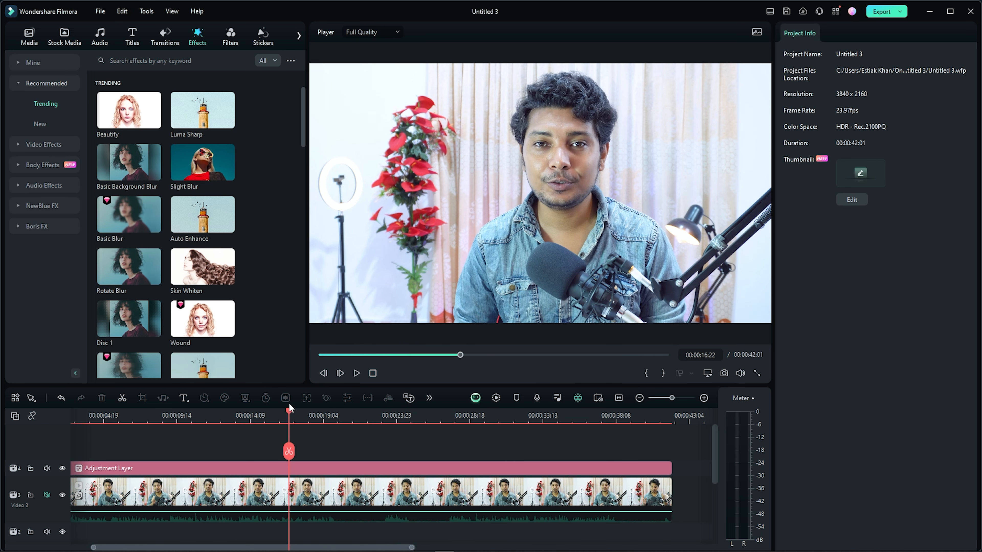
left_click(325, 493)
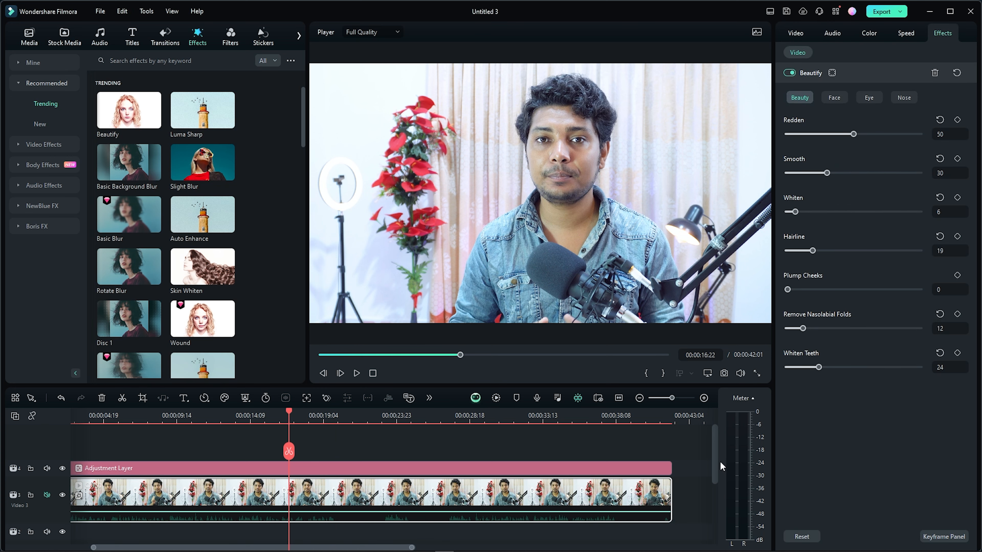
left_click_drag(716, 463, 716, 465)
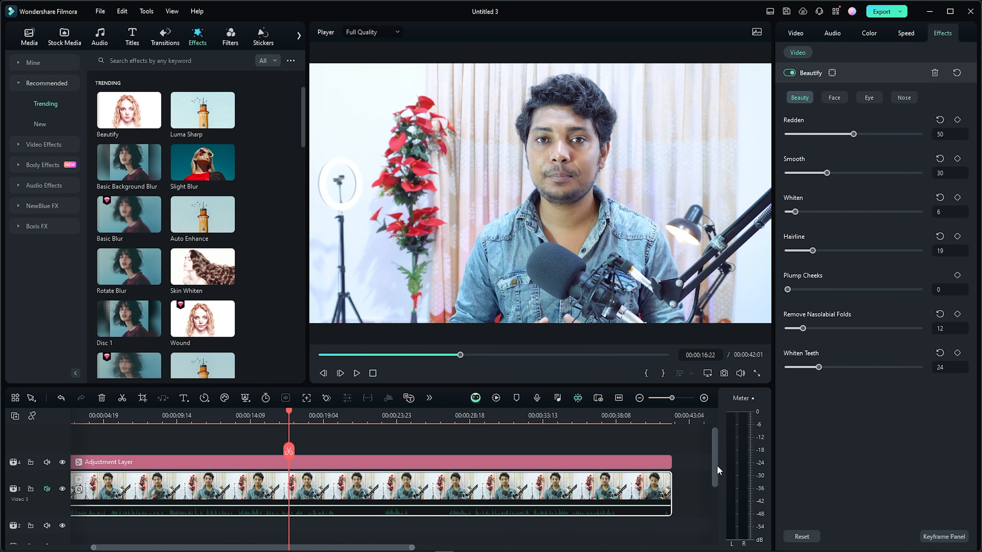
left_click(46, 489)
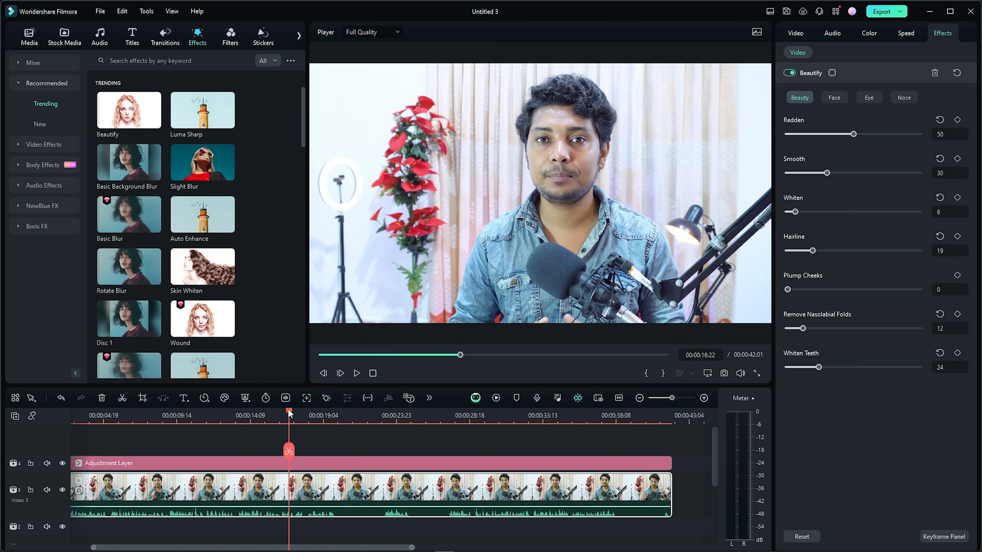
Split only the Video 3 clip at 00:00:19:22, leaving the Adjustment Layer uncut
left_click_drag(290, 413, 333, 421)
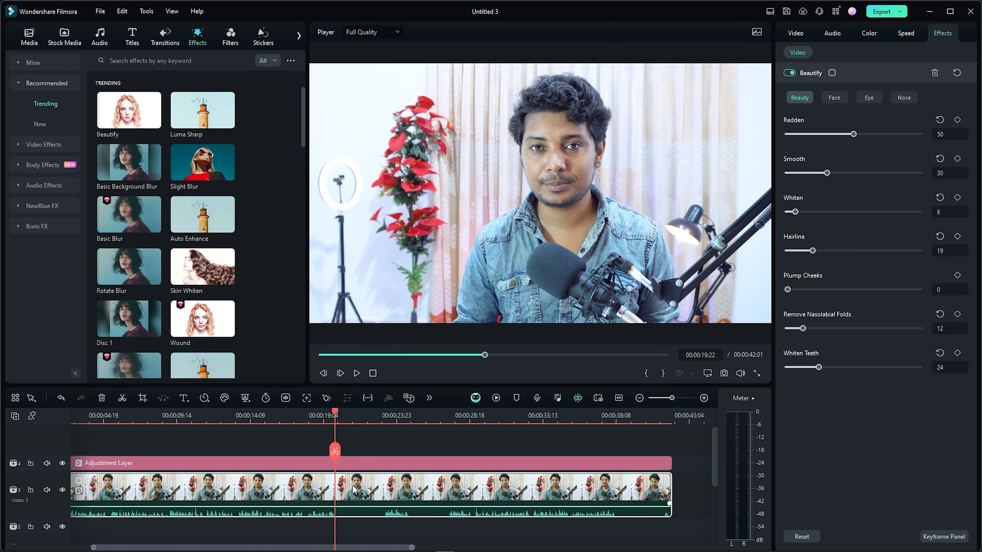
left_click(334, 451)
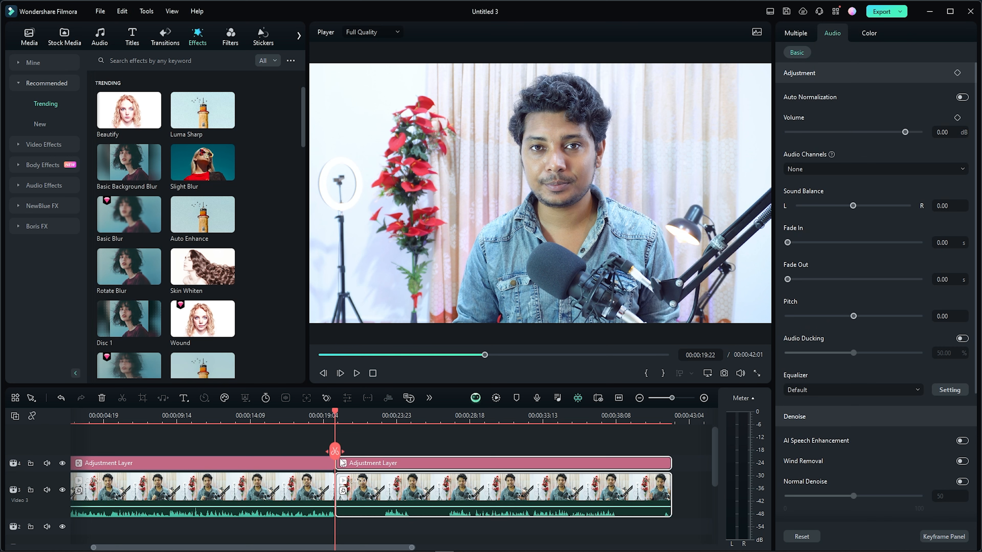
key("ctrl+z")
left_click(355, 479)
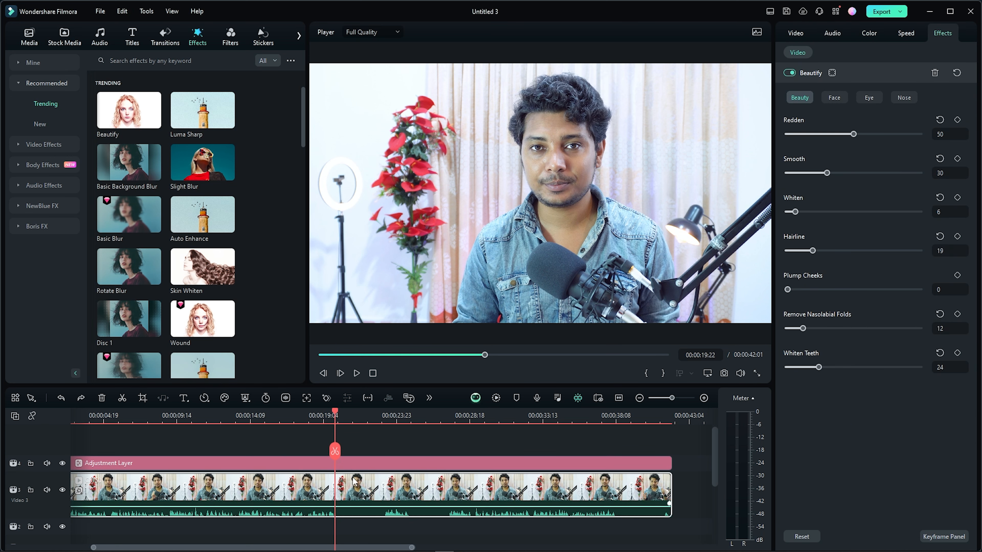
left_click(330, 451)
Remove the Video 3 section between 00:00:19:22 and 00:00:23:05, and shorten the Adjustment Layer to end with the video clip
left_click_drag(336, 411, 385, 431)
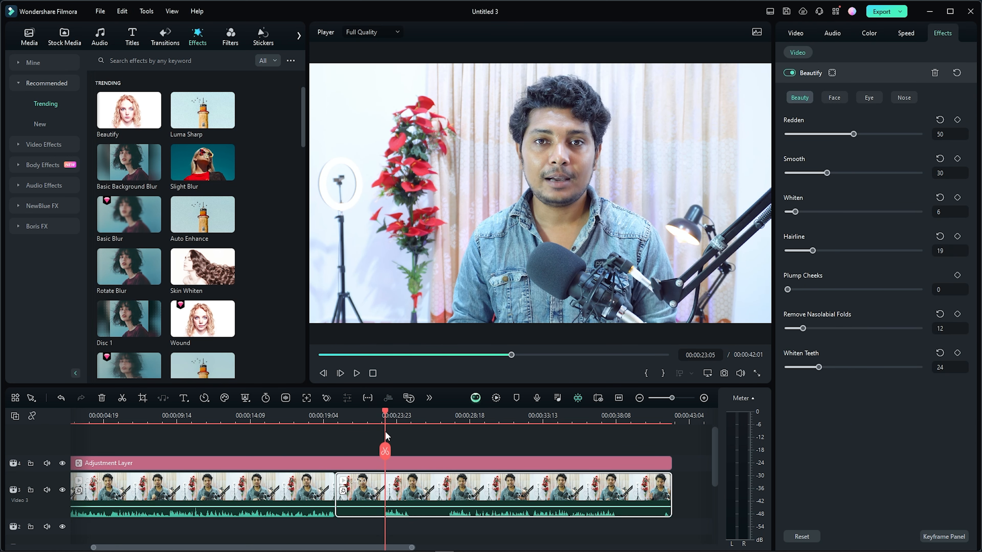
left_click(385, 452)
left_click(368, 499)
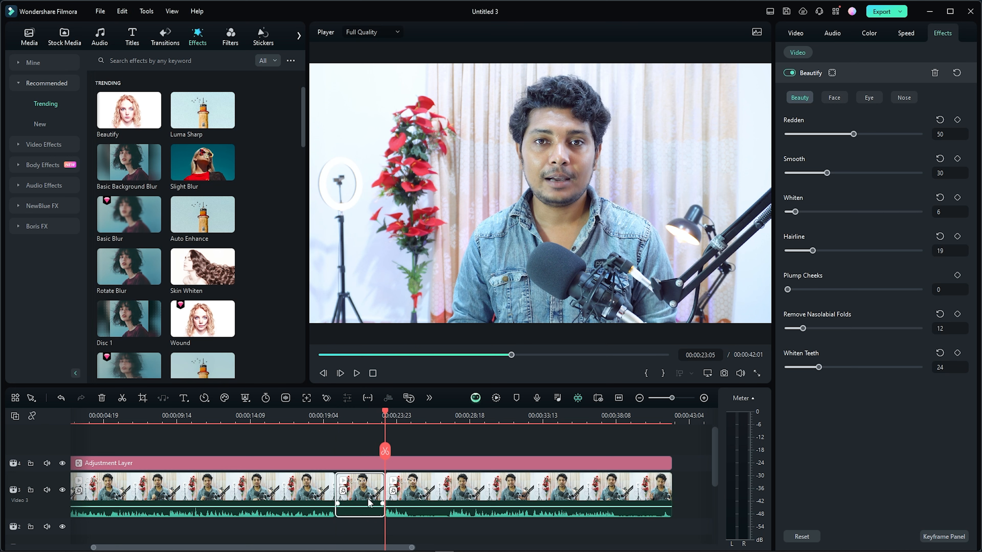
key("Delete")
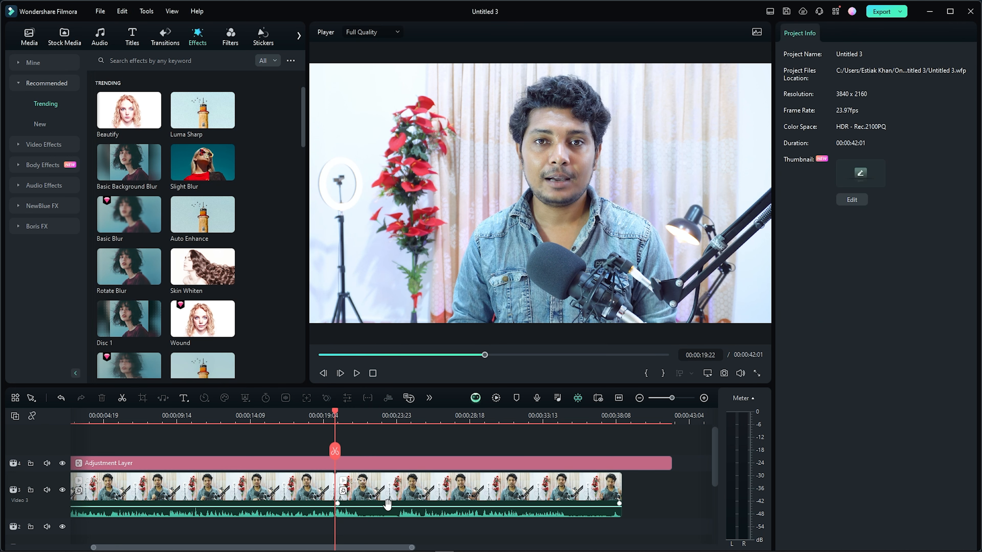
left_click(427, 464)
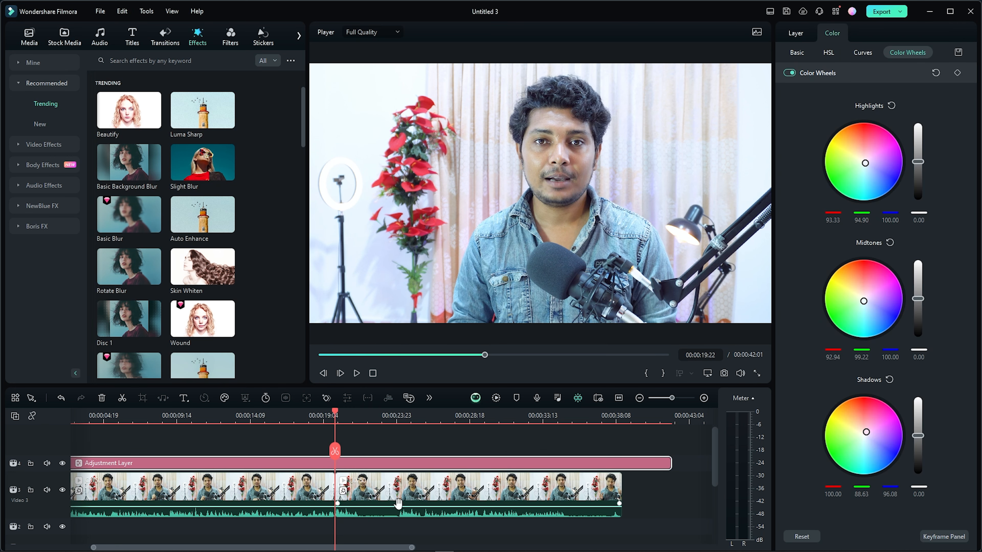
left_click_drag(671, 463, 620, 464)
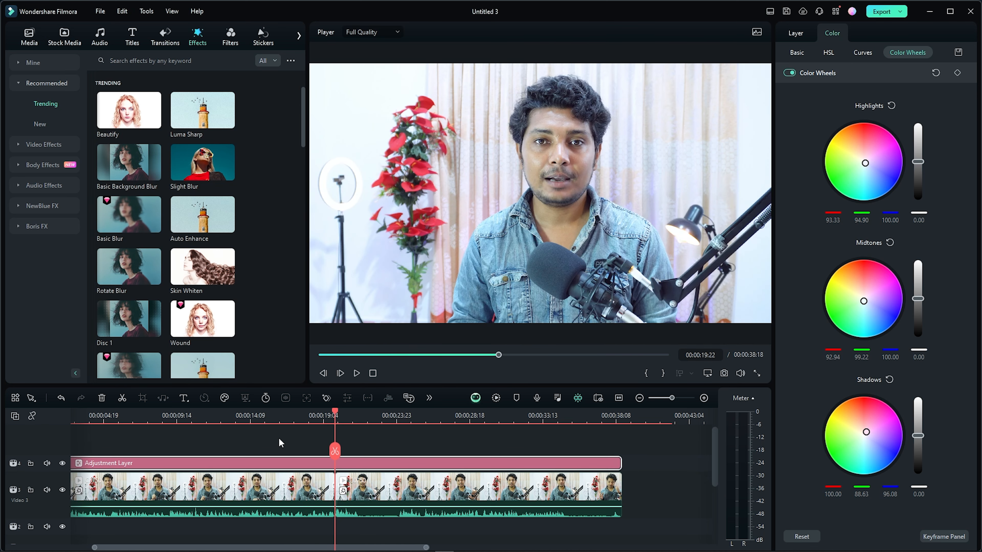
Split the Video 3 clip at 00:00:21:15 and move the playhead to 00:00:24:00
left_click(366, 424)
left_click(361, 414)
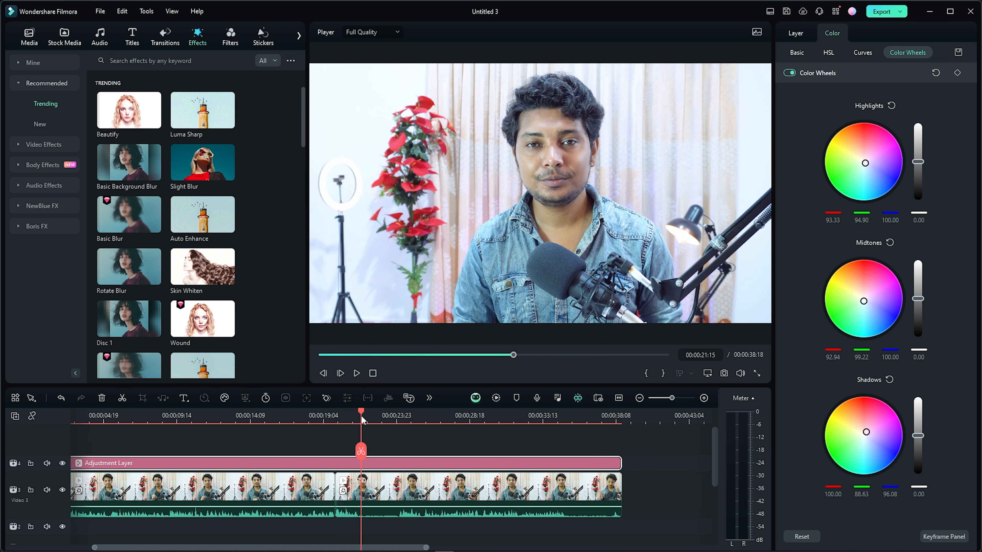
left_click(384, 484)
left_click_drag(362, 450, 398, 450)
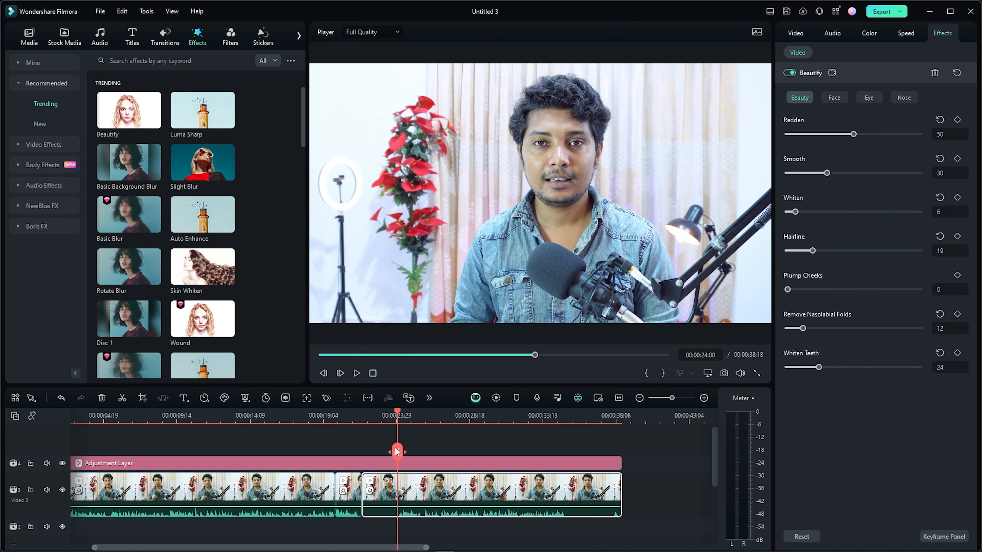
right_click(400, 441)
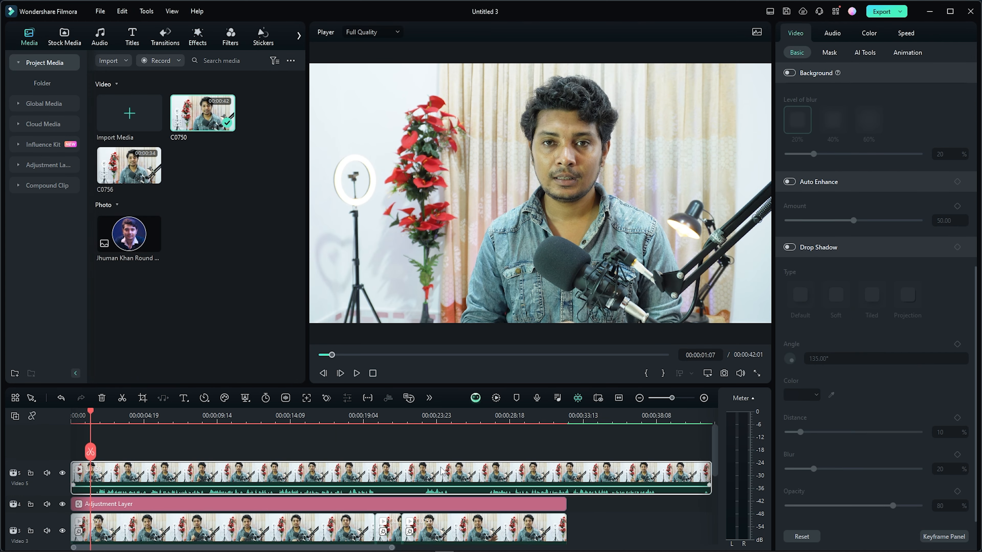
Hide and mute the original footage on the Video 5 track, and view the edited frame in full screen
scroll(441, 471, "down", 1)
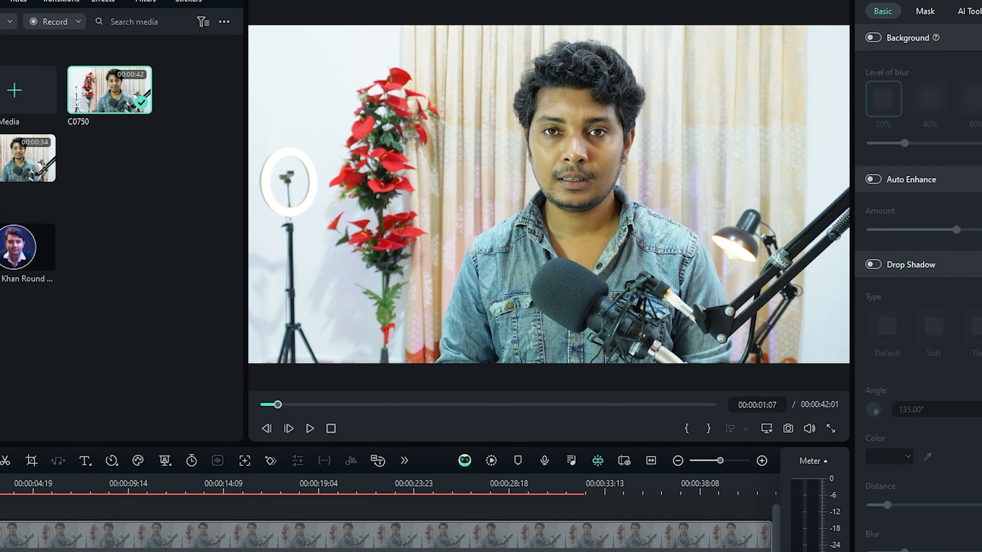
left_click(387, 551)
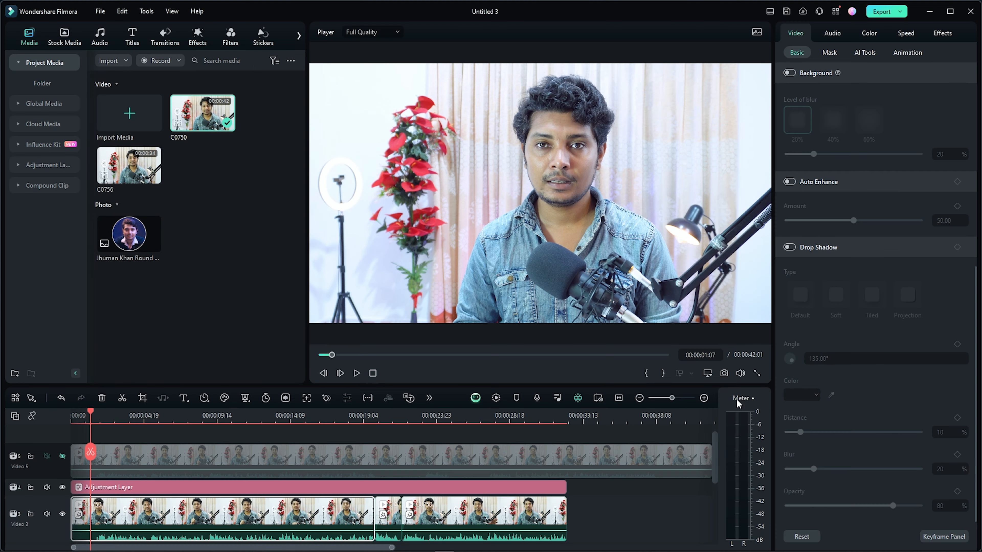
left_click(757, 373)
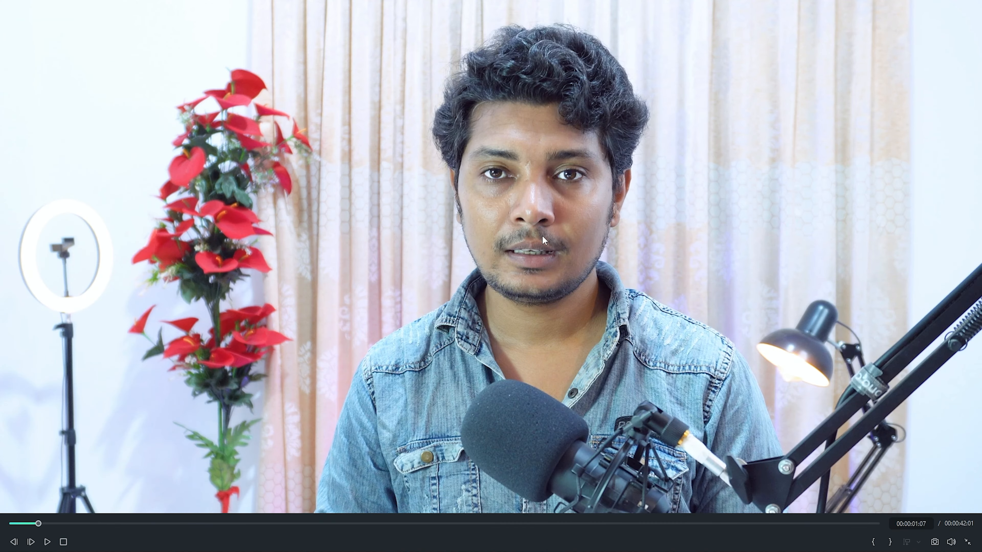
left_click(968, 547)
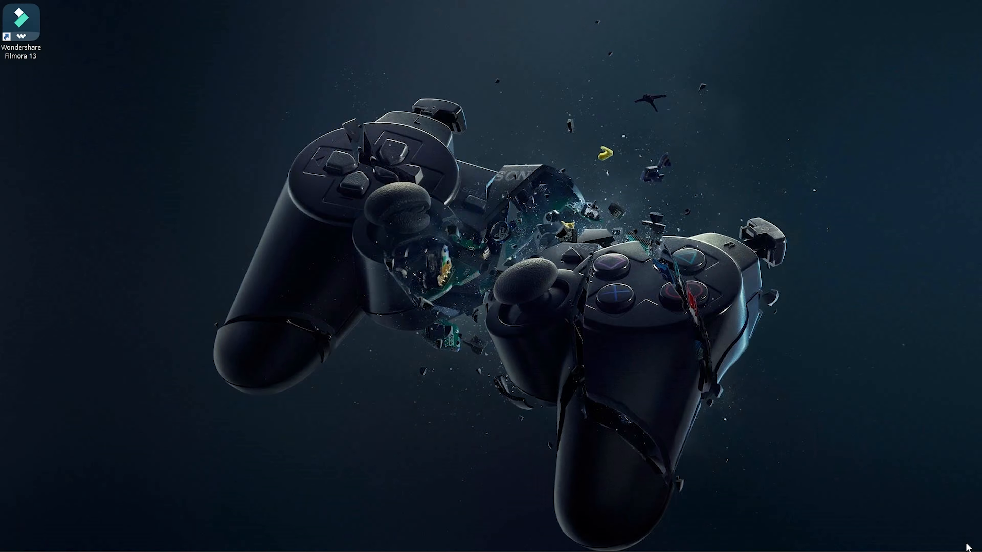